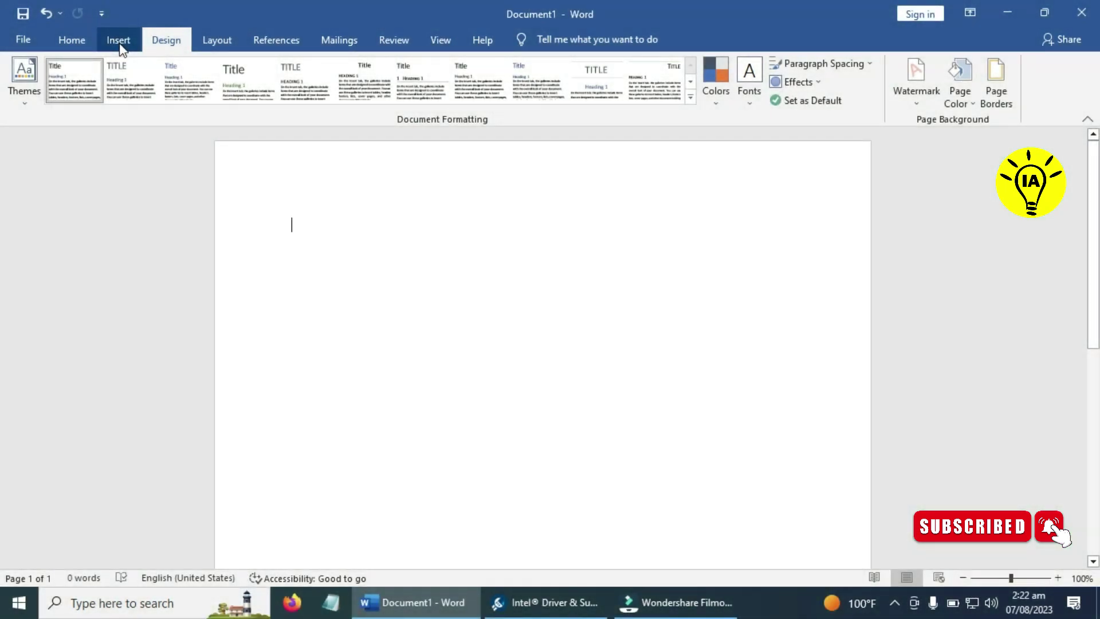
Insert a blank table with 12 columns and 22 rows through the Insert Table dialog.
{"action": "left_click", "coordinate": [120, 41]}
{"action": "left_click", "coordinate": [118, 81]}
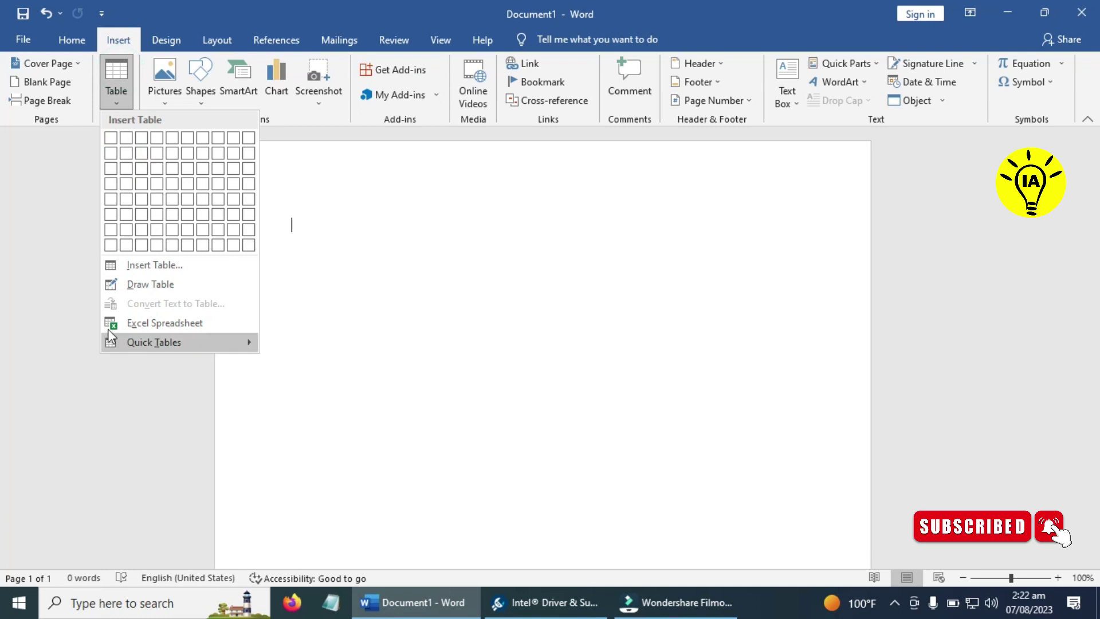
{"action": "left_click", "coordinate": [137, 265]}
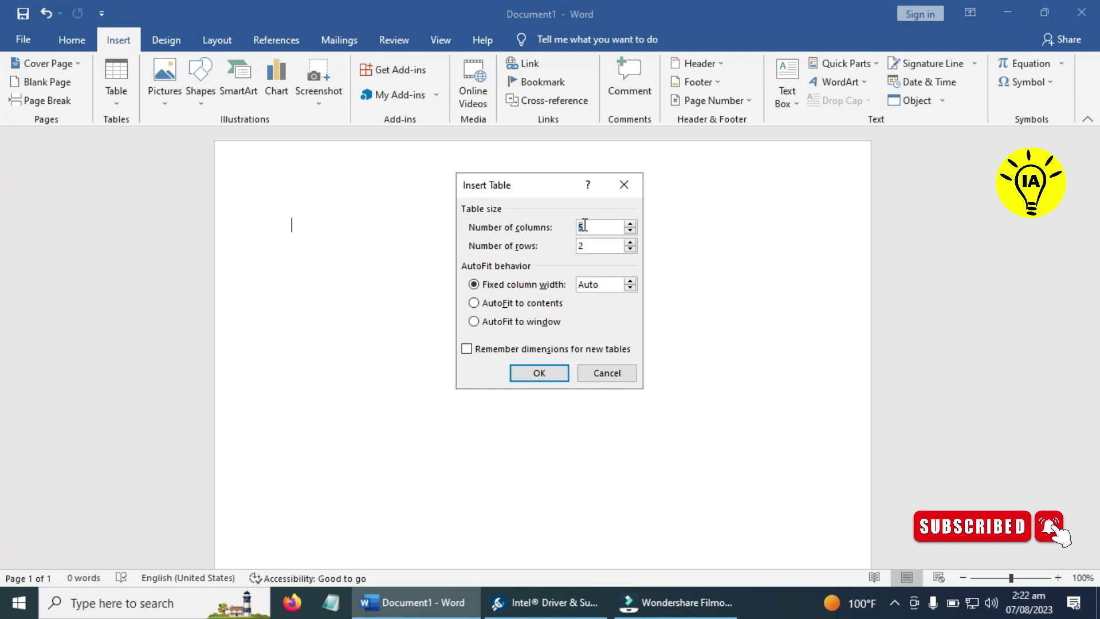
{"action": "type", "text": "12"}
{"action": "left_click", "coordinate": [611, 246]}
{"action": "type", "text": "22"}
{"action": "key", "text": "Return"}
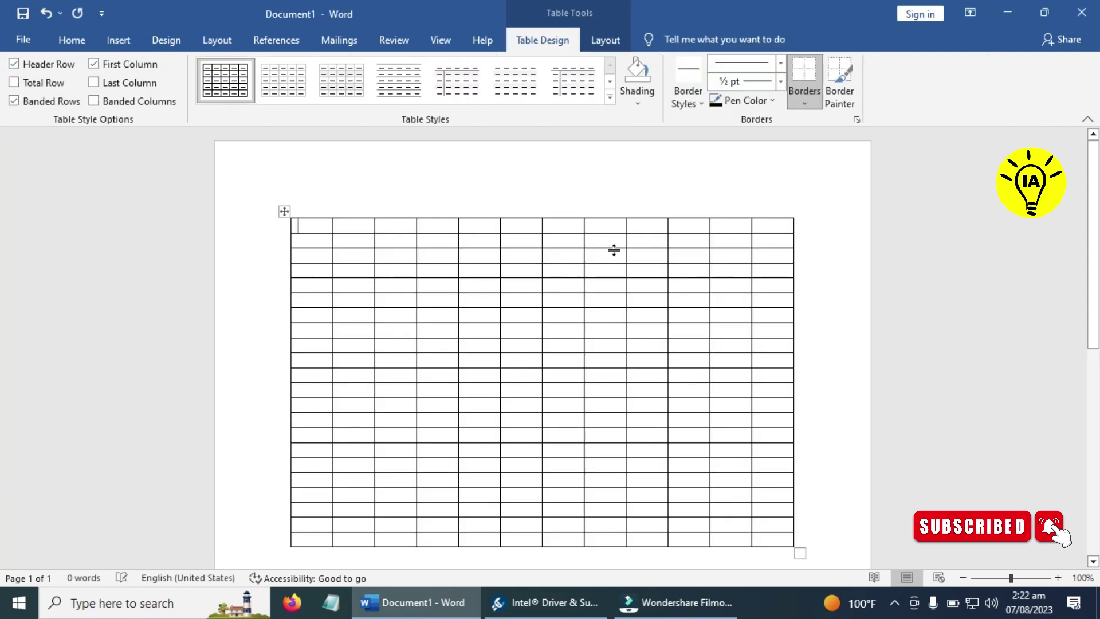
Type 'Attendance sheet' in the first cell, then 'name' below it and 'roll no' beside that.
{"action": "left_click", "coordinate": [317, 226]}
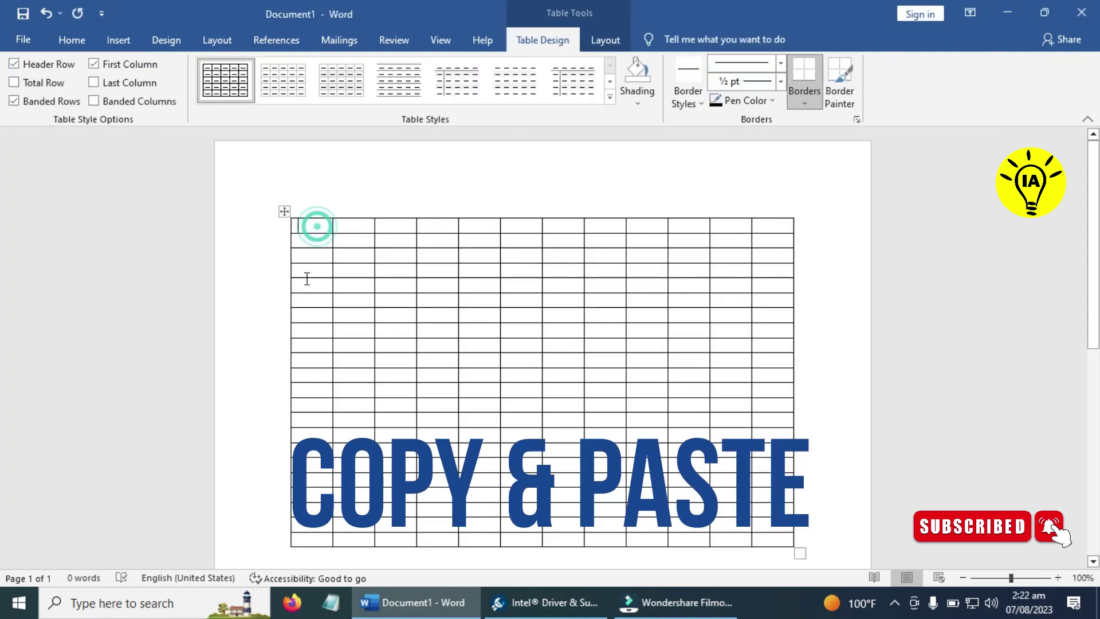
{"action": "type", "text": "add"}
{"action": "key", "text": "BackSpace"}
{"action": "key", "text": "BackSpace"}
{"action": "type", "text": "t"}
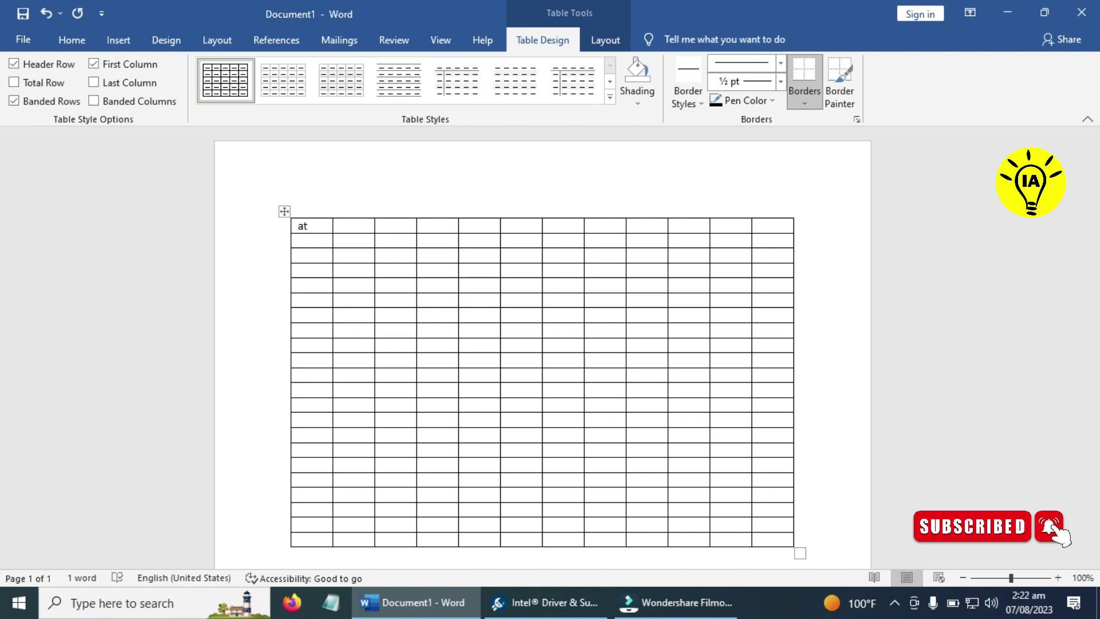
{"action": "type", "text": "en"}
{"action": "type", "text": "den"}
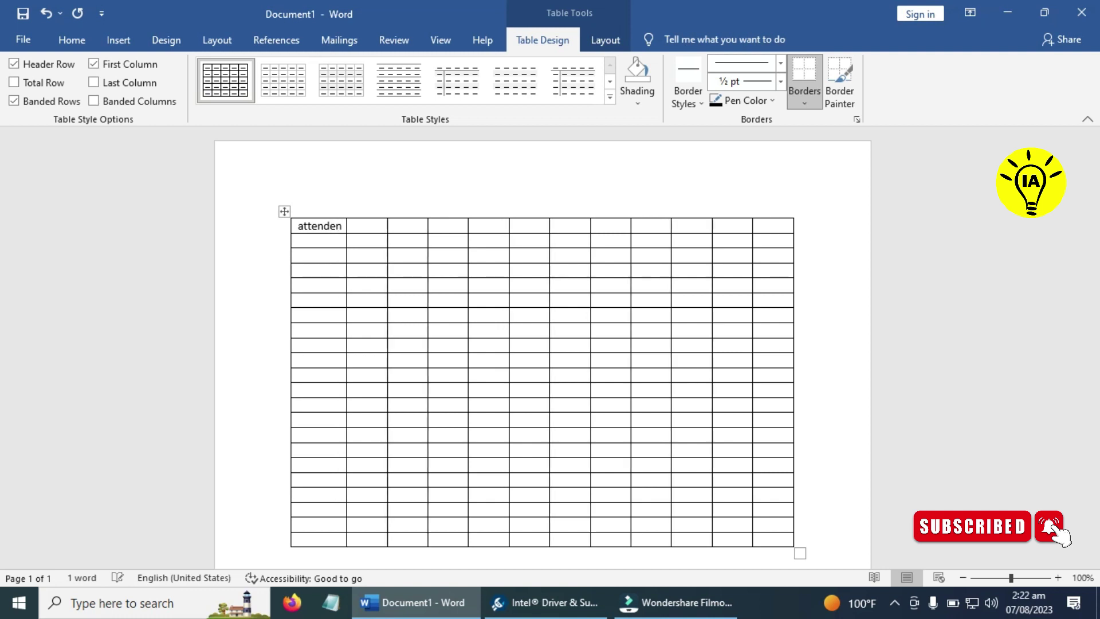
{"action": "type", "text": "ce"}
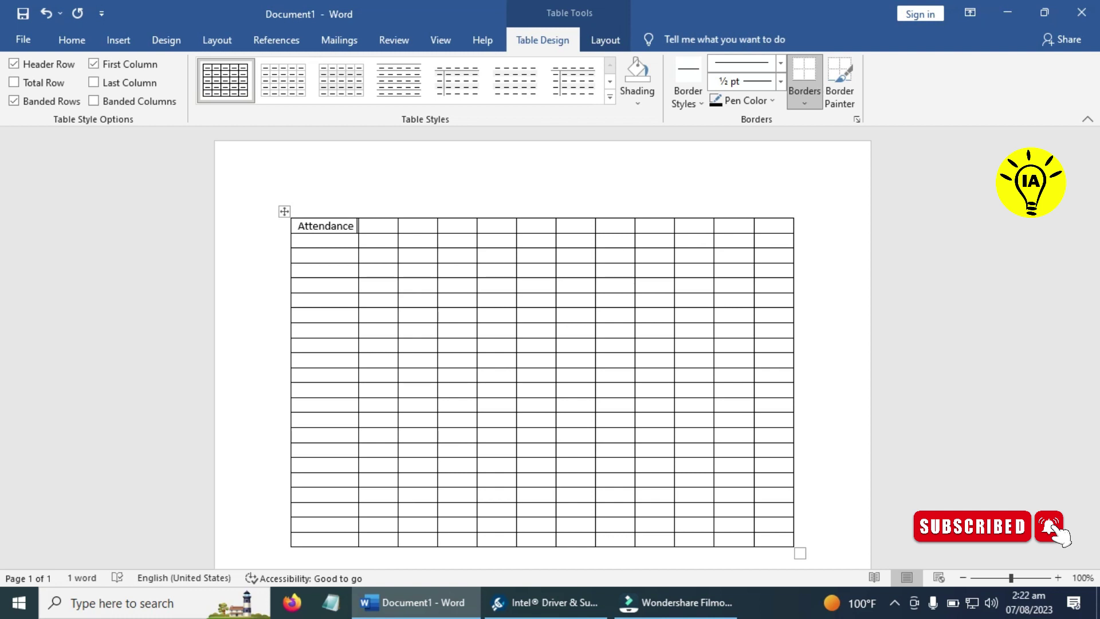
{"action": "type", "text": " sh"}
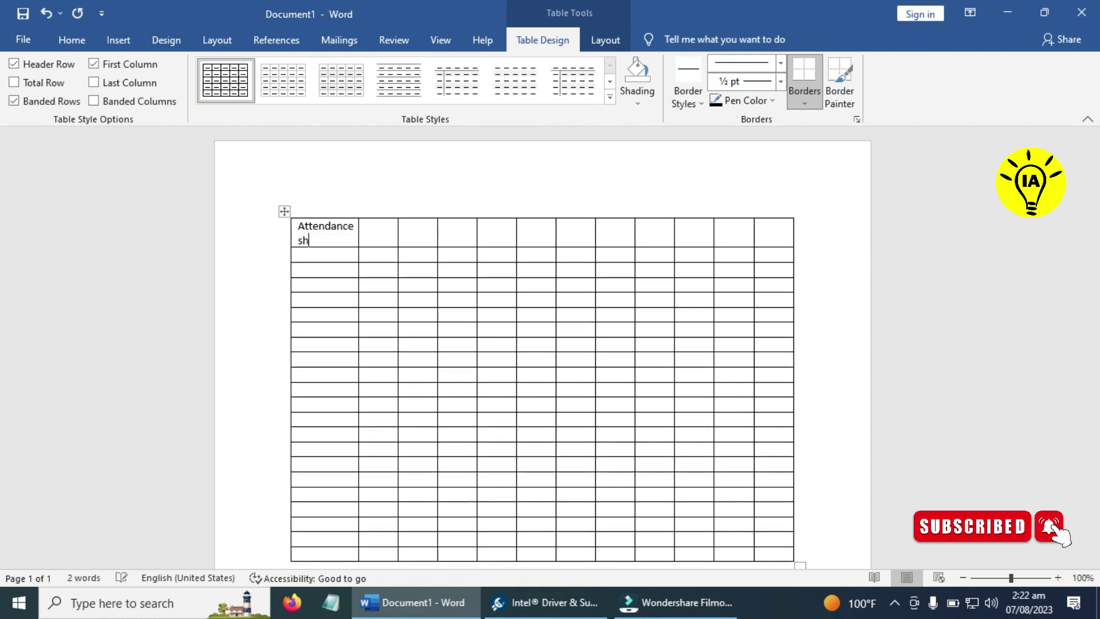
{"action": "type", "text": "eet"}
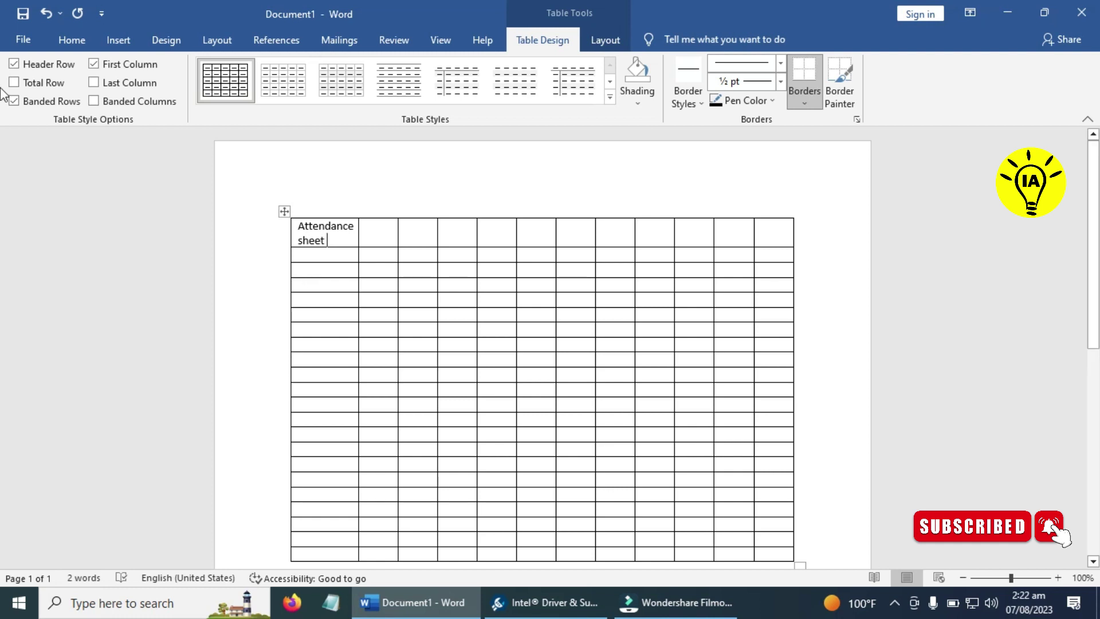
{"action": "left_click", "coordinate": [309, 254]}
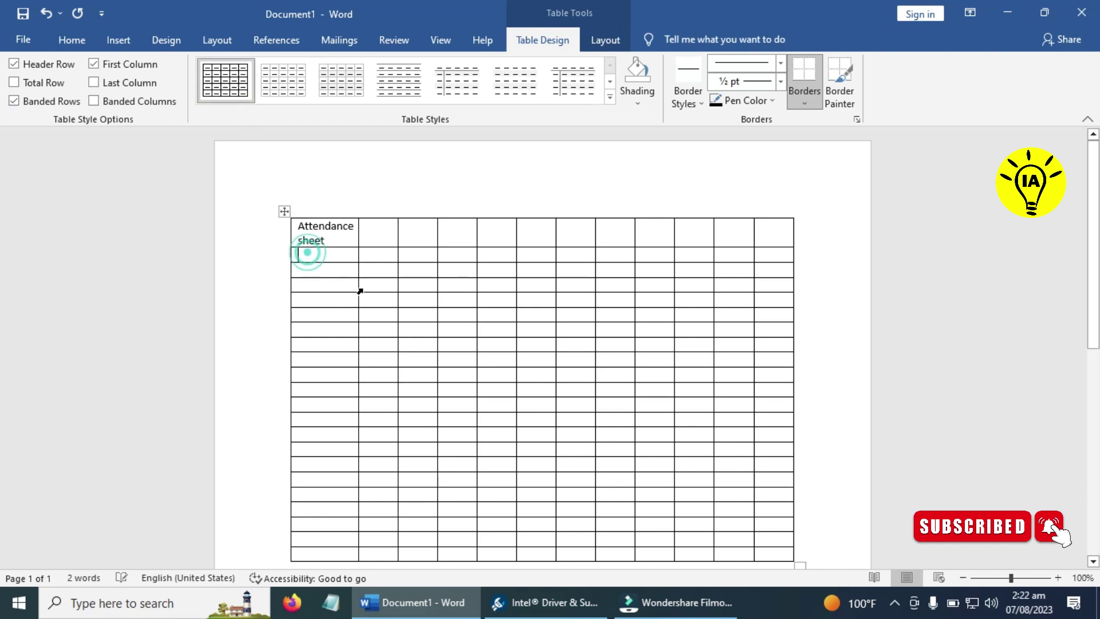
{"action": "type", "text": "name"}
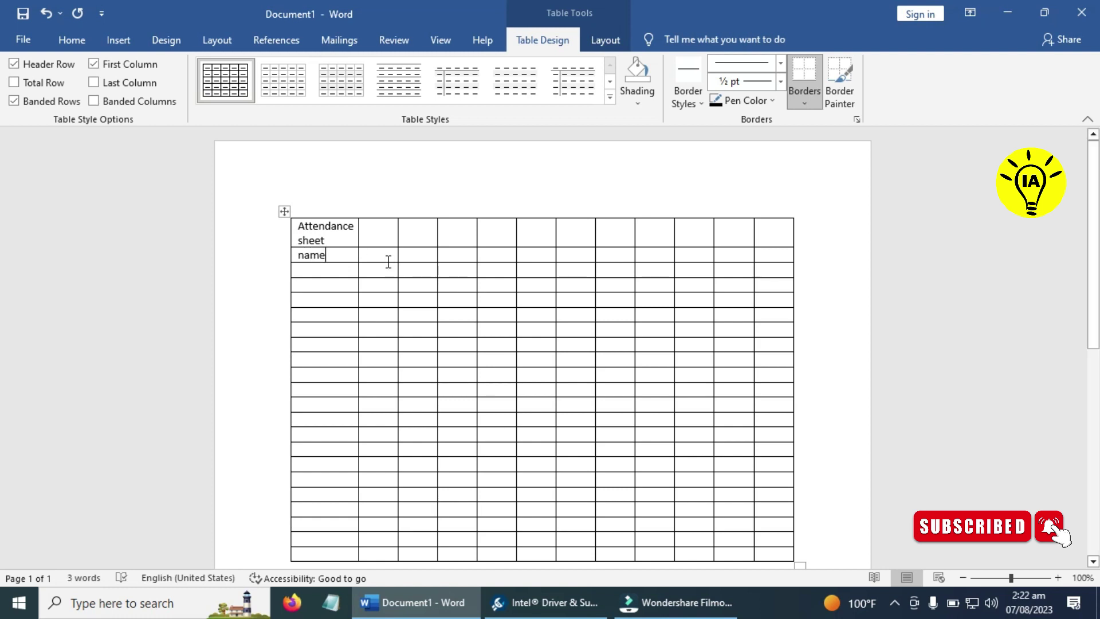
{"action": "left_click", "coordinate": [390, 257]}
{"action": "type", "text": "rol"}
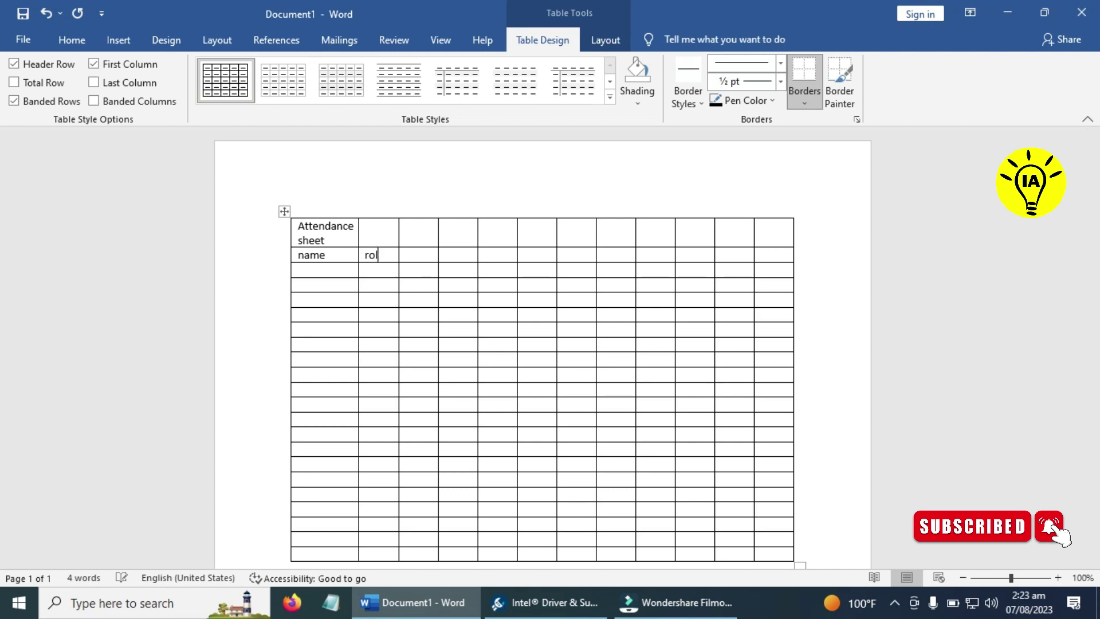
{"action": "type", "text": "l "}
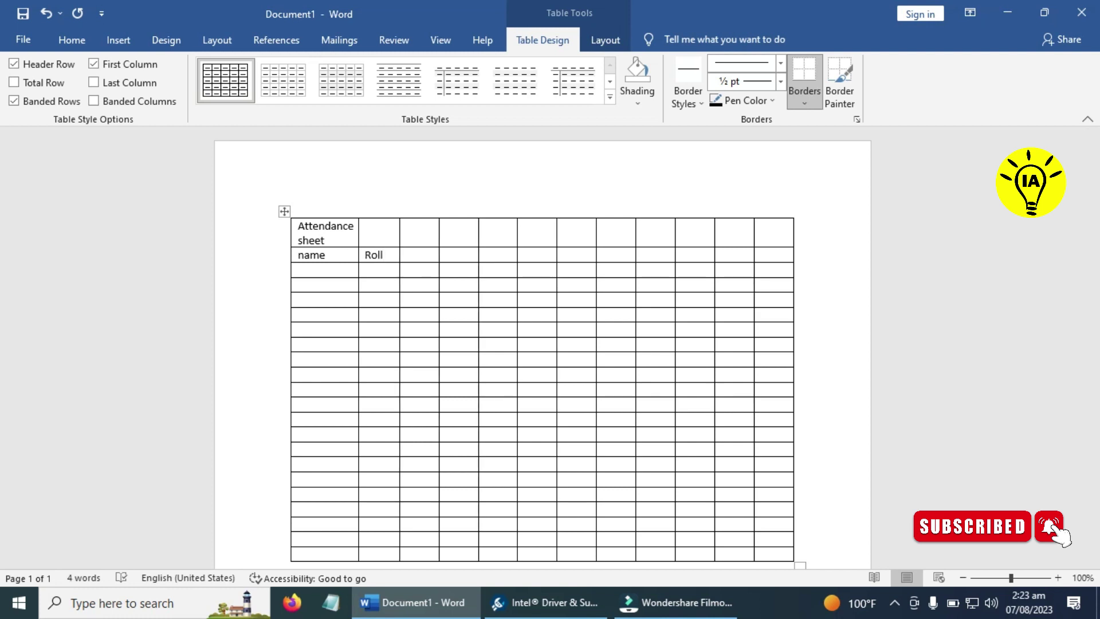
{"action": "type", "text": "no"}
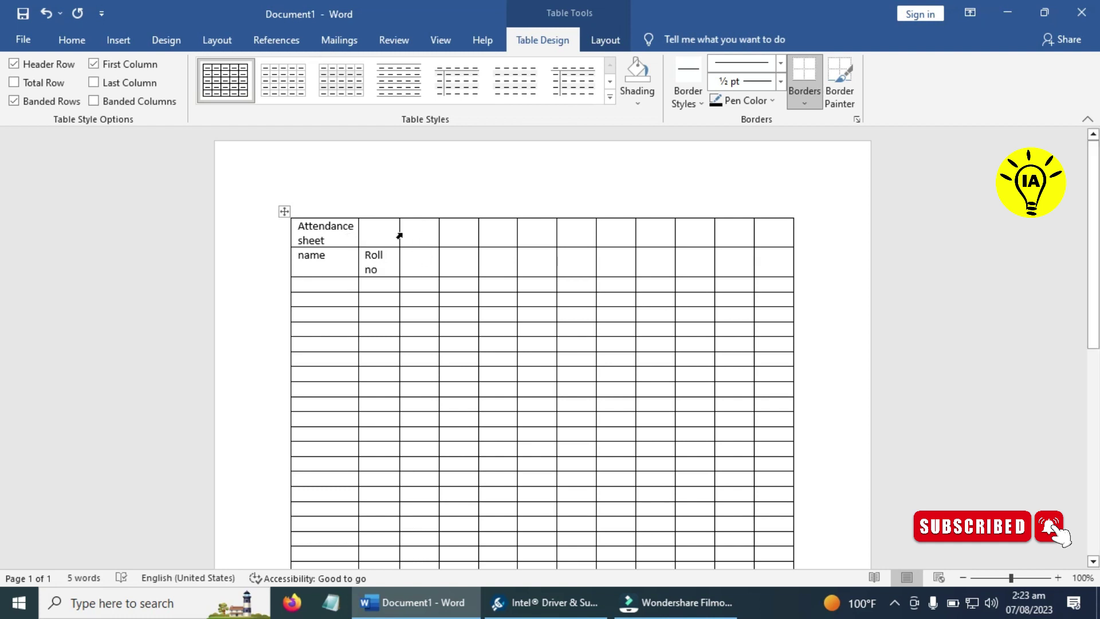
Widen the Roll no column to fit one line and type 'Week1' in the next cell.
{"action": "left_click_drag", "start_coordinate": [399, 235], "coordinate": [409, 235]}
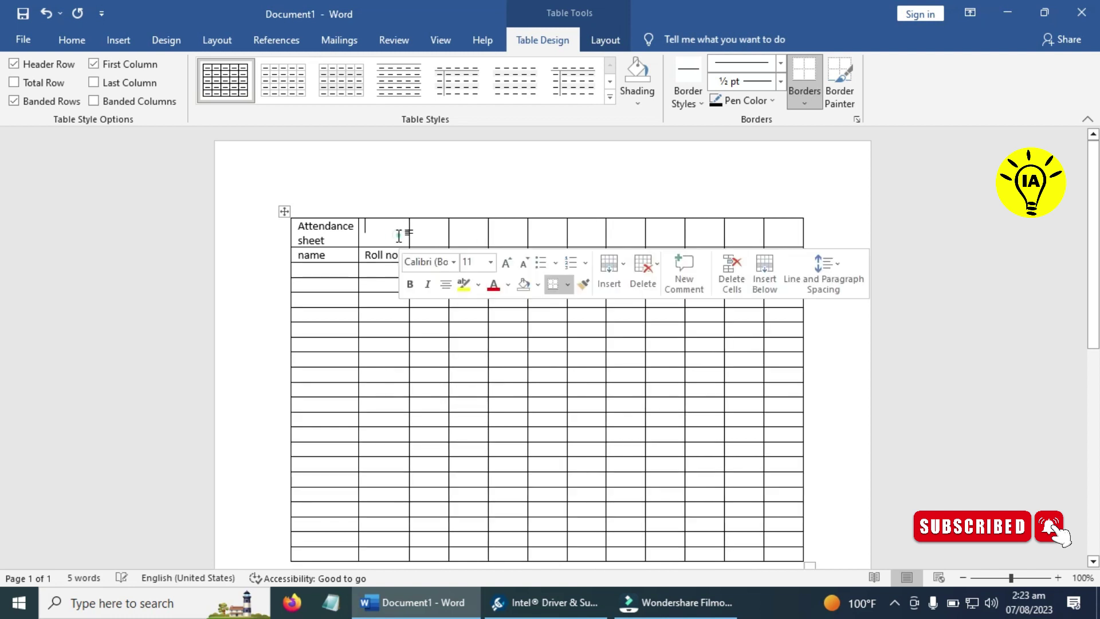
{"action": "left_click", "coordinate": [466, 186]}
{"action": "left_click", "coordinate": [428, 250]}
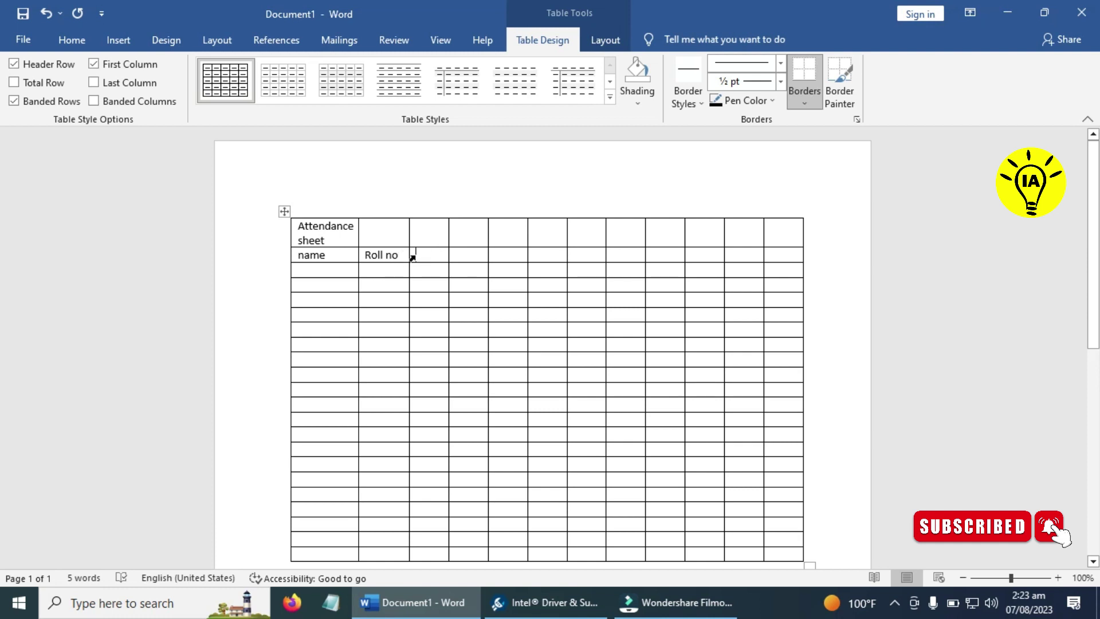
{"action": "type", "text": "wee"}
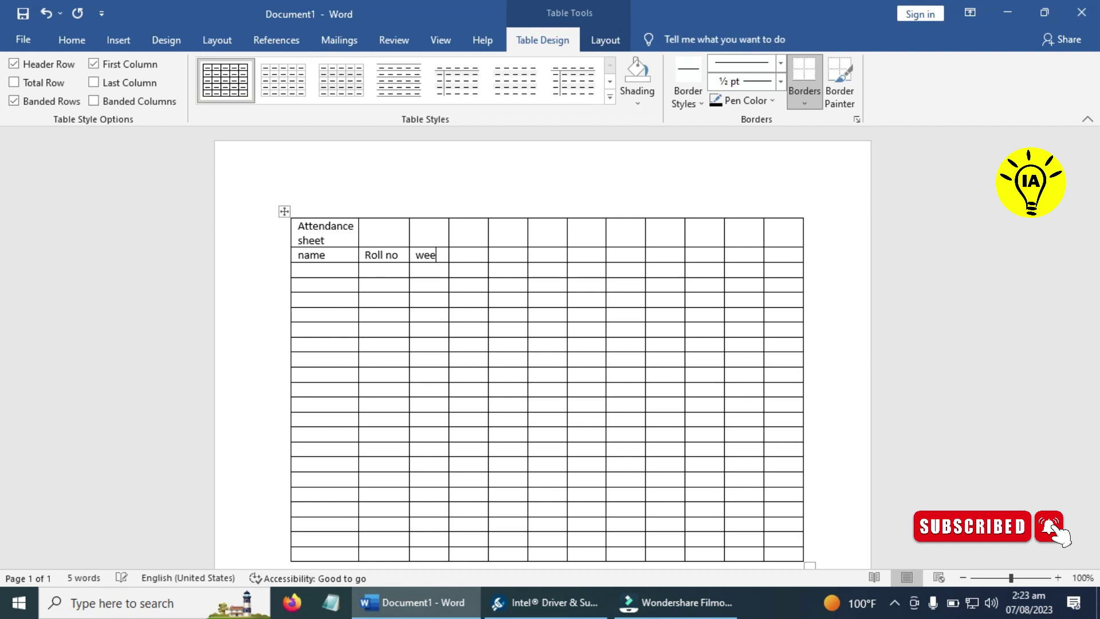
{"action": "type", "text": "Week"}
{"action": "type", "text": "i"}
{"action": "key", "text": "BackSpace"}
{"action": "type", "text": "1"}
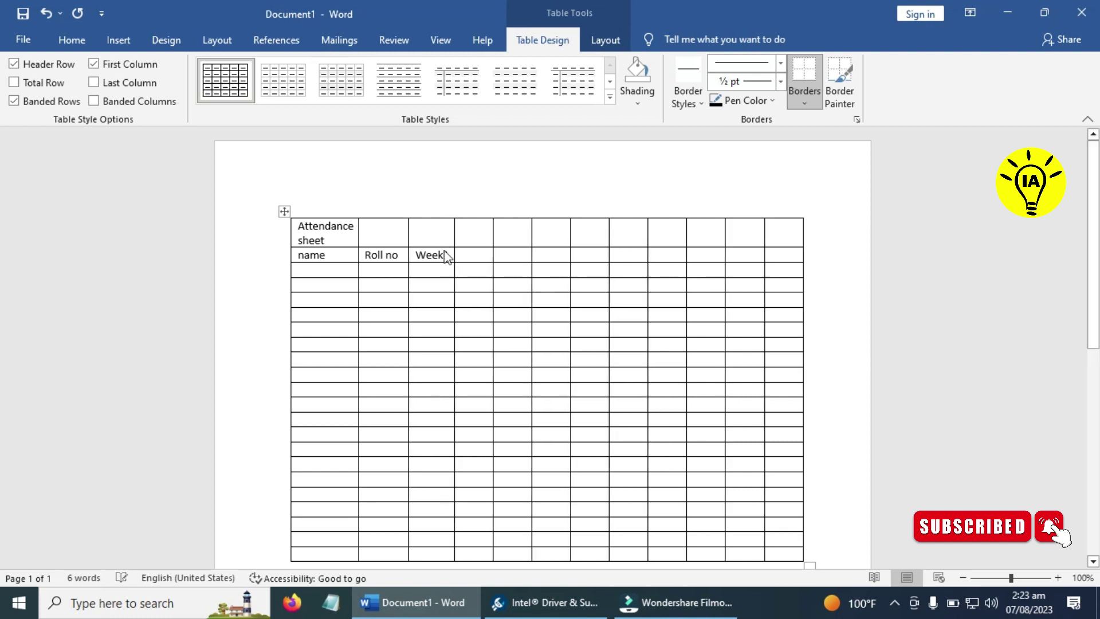
Enter 'm' as the first day letter under Week1.
{"action": "left_click", "coordinate": [434, 270]}
{"action": "type", "text": "m"}
{"action": "left_click", "coordinate": [474, 269]}
Add the day letters T and W after M under Week1.
{"action": "left_click", "coordinate": [437, 274]}
{"action": "left_click", "coordinate": [459, 270]}
{"action": "left_click", "coordinate": [472, 273]}
{"action": "type", "text": "T"}
{"action": "left_click", "coordinate": [507, 272]}
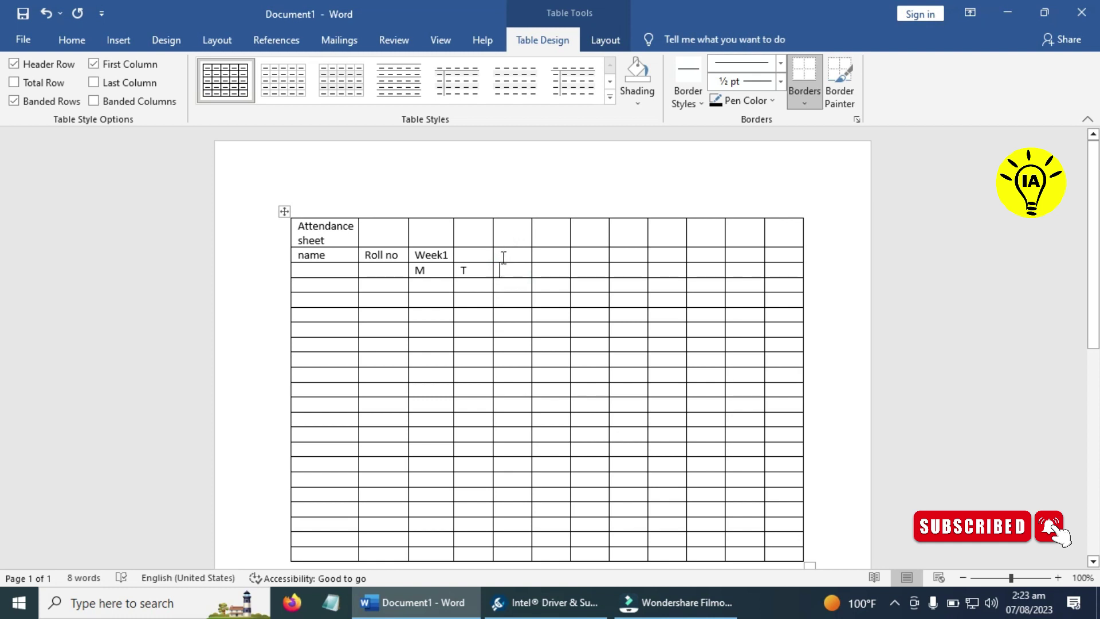
{"action": "type", "text": "w"}
{"action": "key", "text": "space"}
Complete the Week1 days with T, F and S.
{"action": "key", "text": "Tab"}
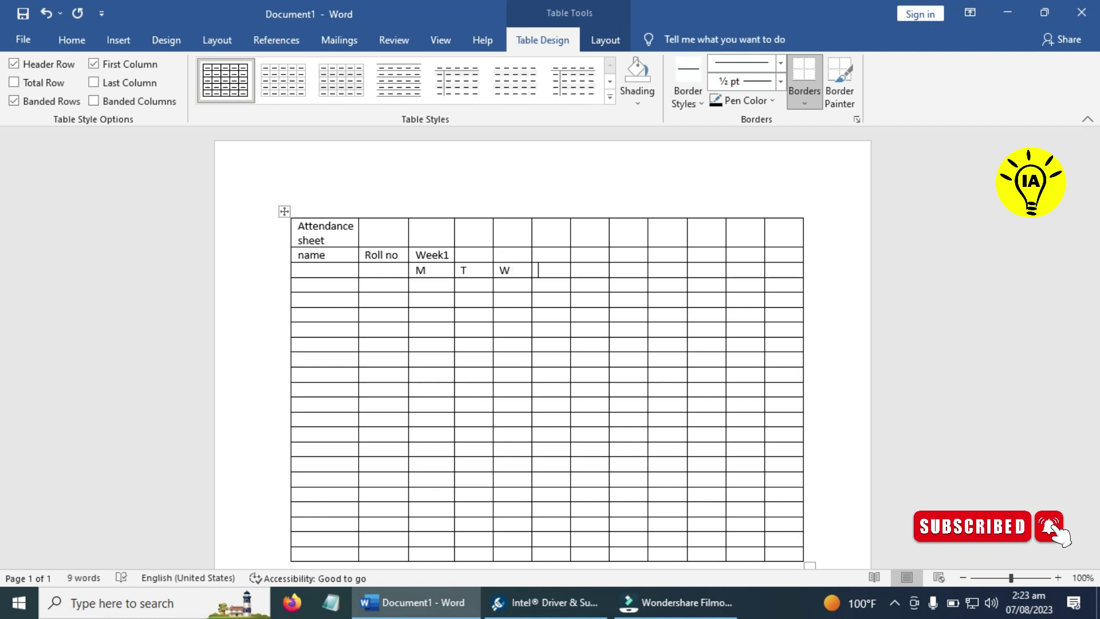
{"action": "type", "text": "t"}
{"action": "key", "text": "space"}
{"action": "key", "text": "Tab"}
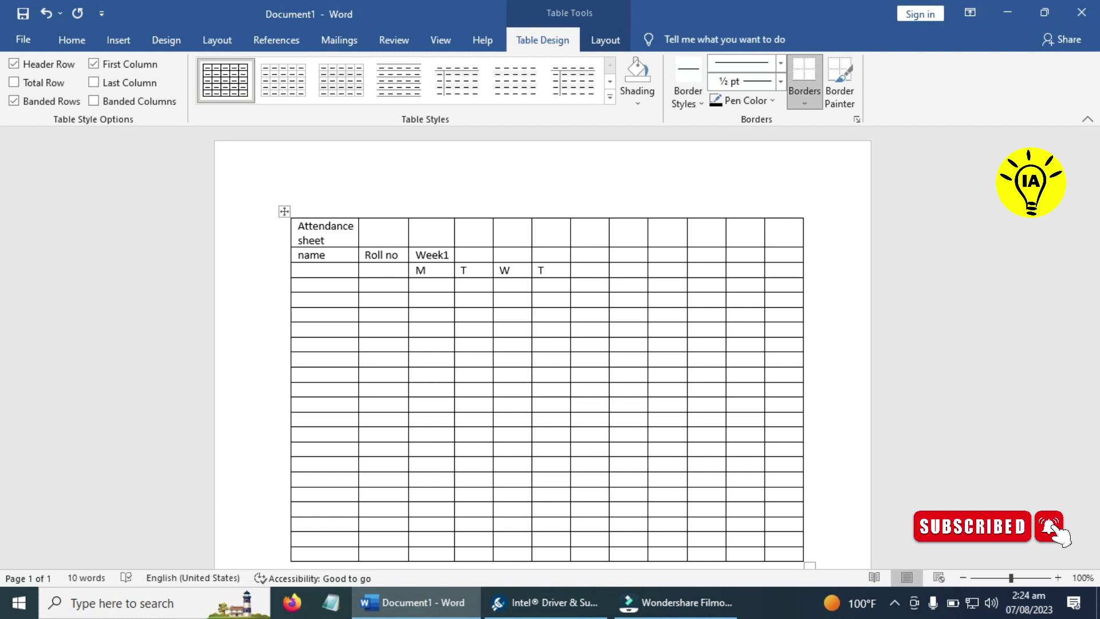
{"action": "type", "text": "f"}
{"action": "right_click", "coordinate": [503, 263]}
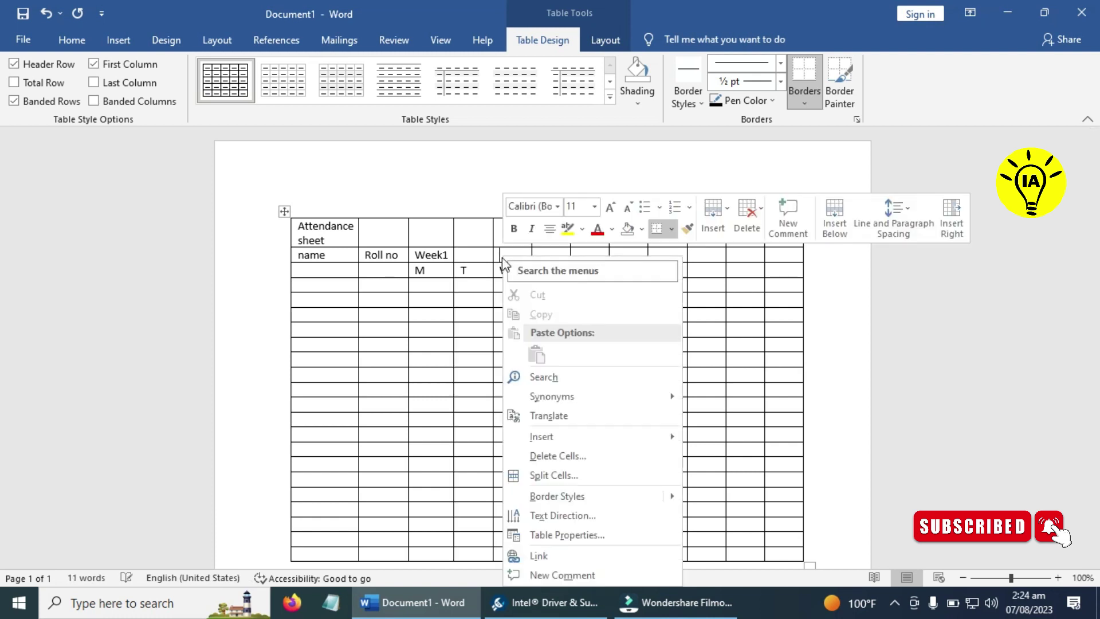
{"action": "left_click", "coordinate": [955, 316]}
{"action": "left_click", "coordinate": [628, 270]}
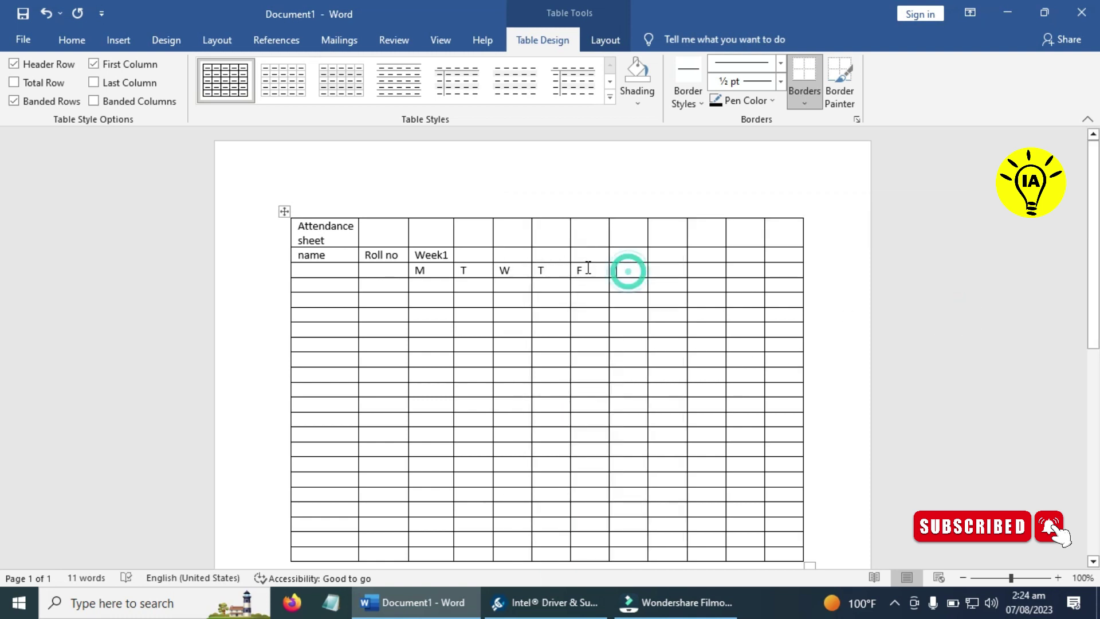
{"action": "type", "text": "s"}
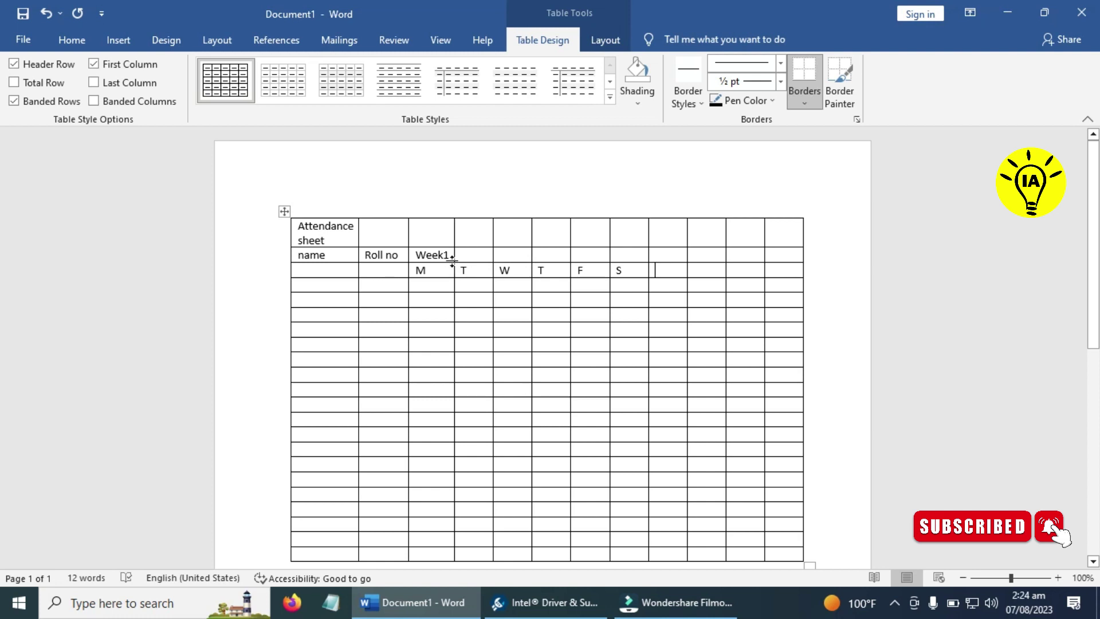
Add a 'Week2' heading past the S column with day letters M, T, W, T beneath.
{"action": "left_click", "coordinate": [670, 253]}
{"action": "type", "text": "wee"}
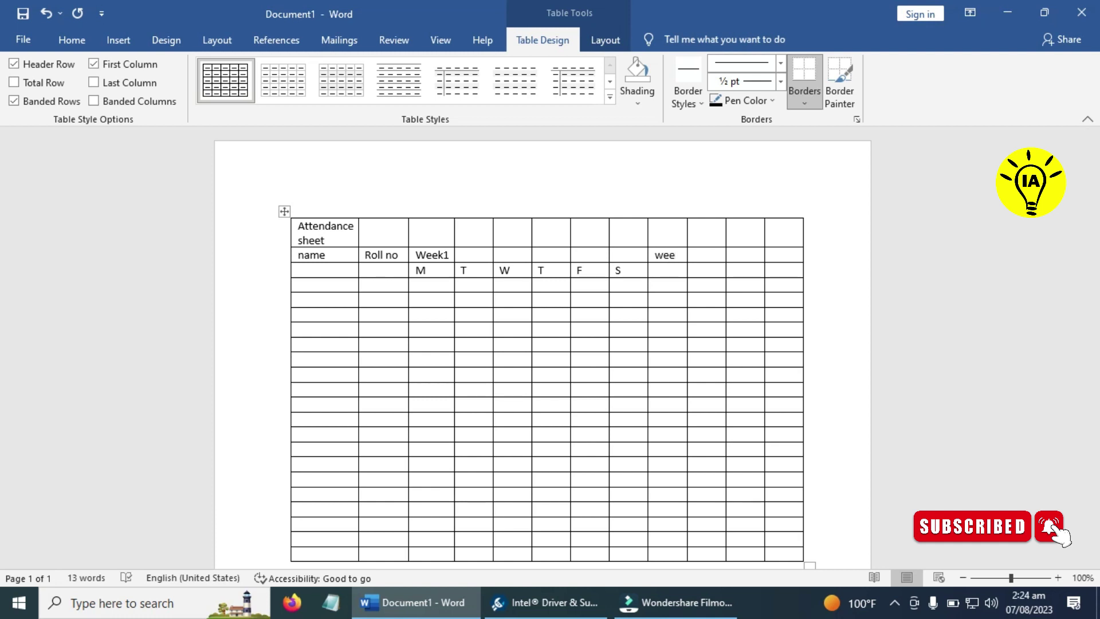
{"action": "type", "text": "Week 2"}
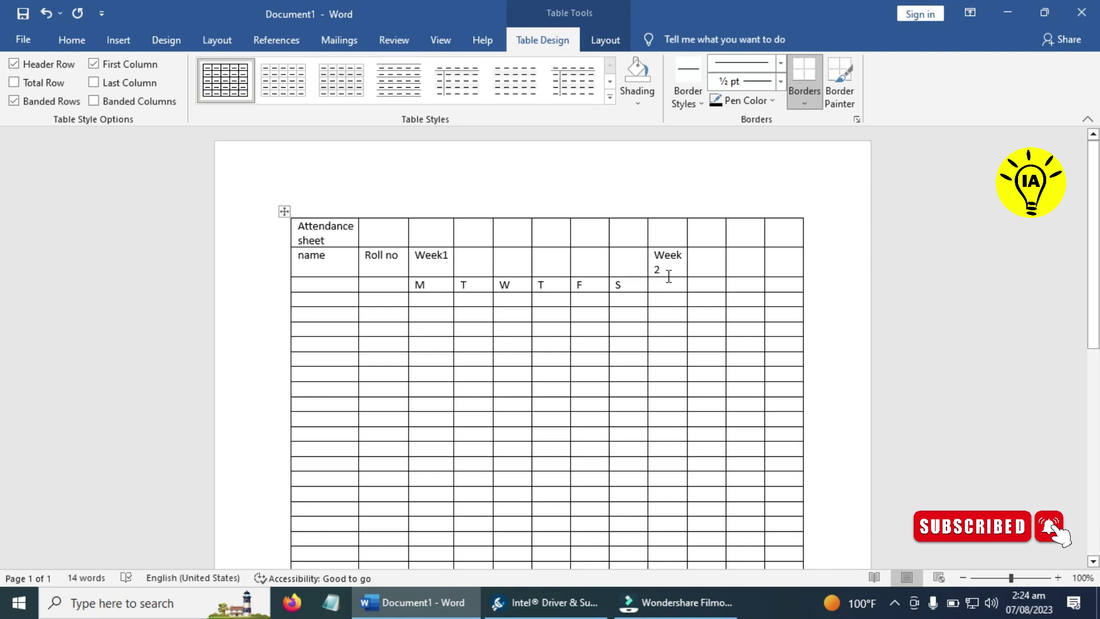
{"action": "key", "text": "BackSpace"}
{"action": "key", "text": "BackSpace"}
{"action": "type", "text": "2"}
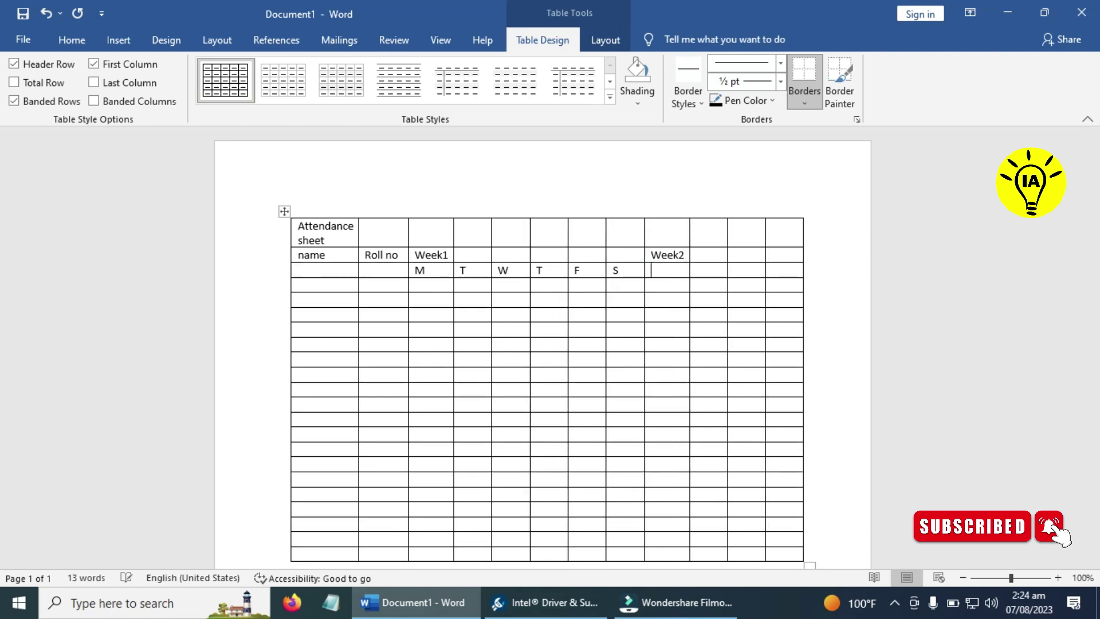
{"action": "type", "text": "M"}
{"action": "key", "text": "Tab"}
{"action": "type", "text": "T"}
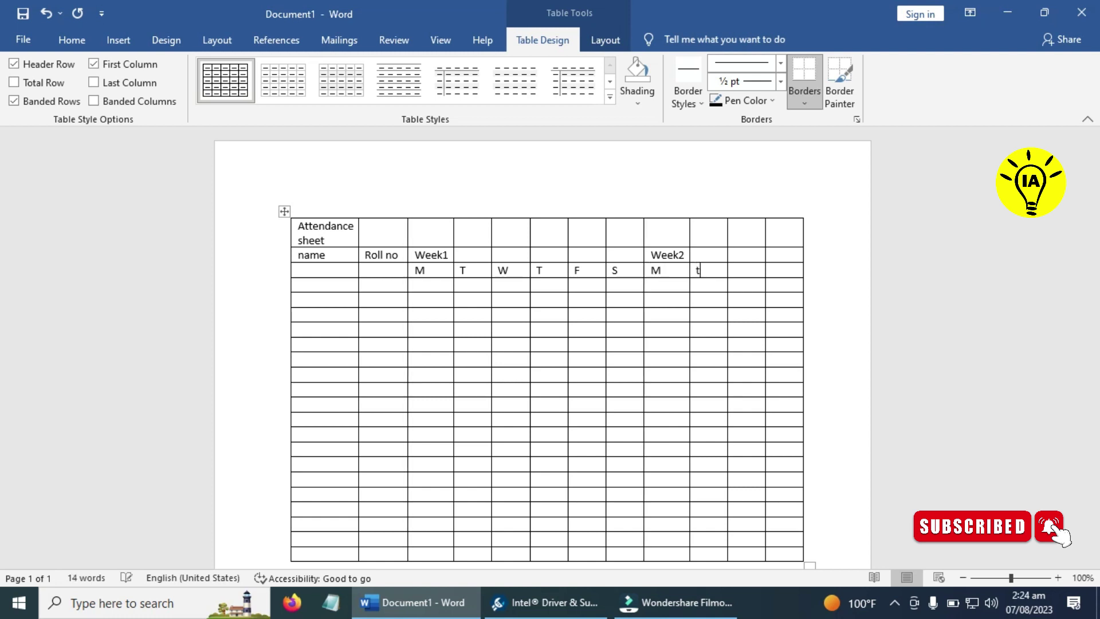
{"action": "key", "text": "Tab"}
{"action": "type", "text": "W"}
{"action": "key", "text": "Tab"}
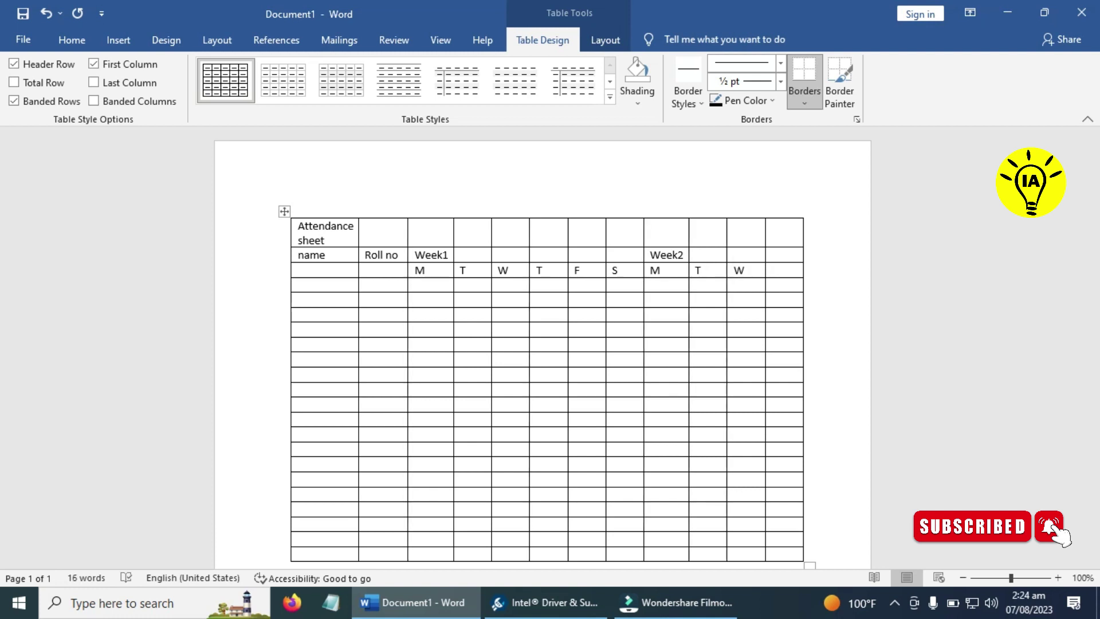
{"action": "right_click", "coordinate": [669, 277]}
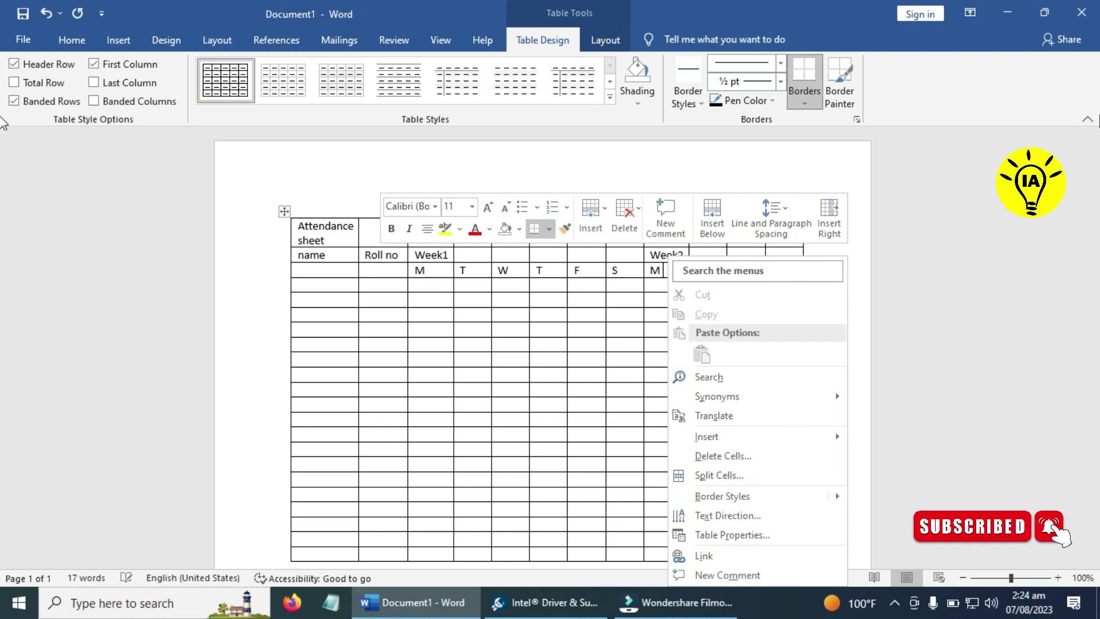
{"action": "left_click", "coordinate": [1027, 270]}
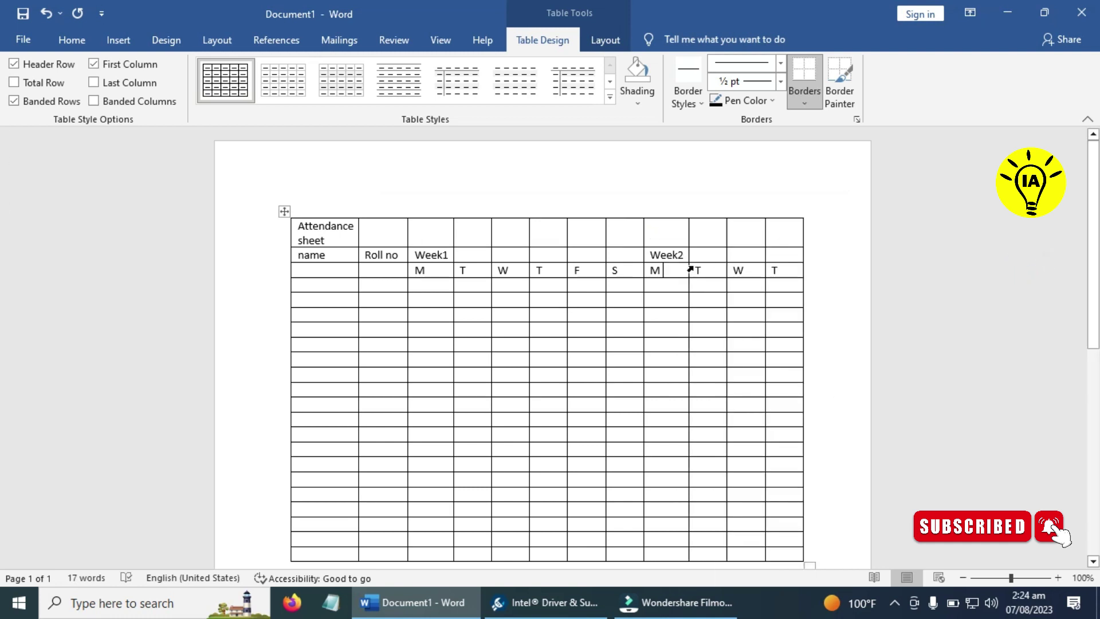
Merge the Week2 row cells, the Week1 cells through S, and the whole Attendance sheet title row.
{"action": "left_click_drag", "start_coordinate": [785, 255], "coordinate": [665, 255]}
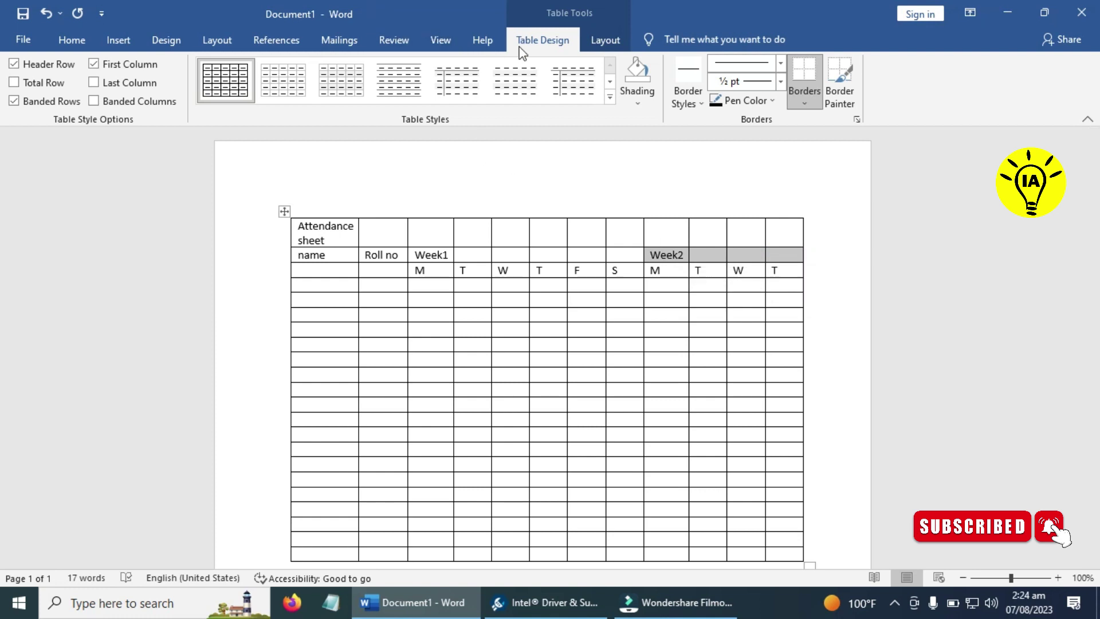
{"action": "left_click", "coordinate": [605, 40]}
{"action": "left_click", "coordinate": [387, 80]}
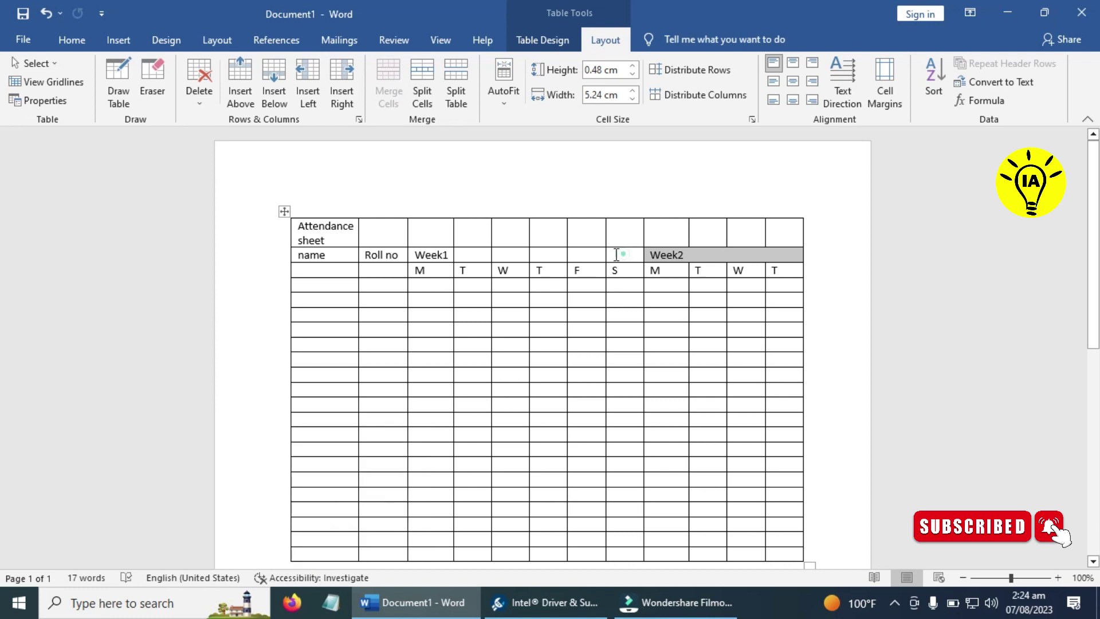
{"action": "left_click_drag", "start_coordinate": [624, 254], "coordinate": [444, 254]}
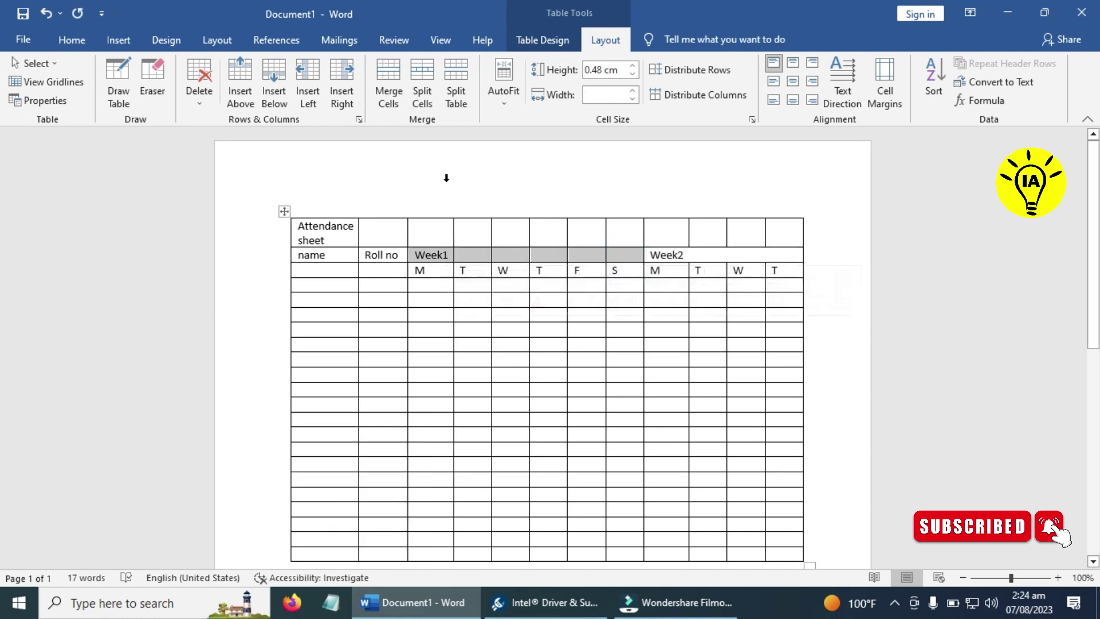
{"action": "left_click", "coordinate": [389, 72]}
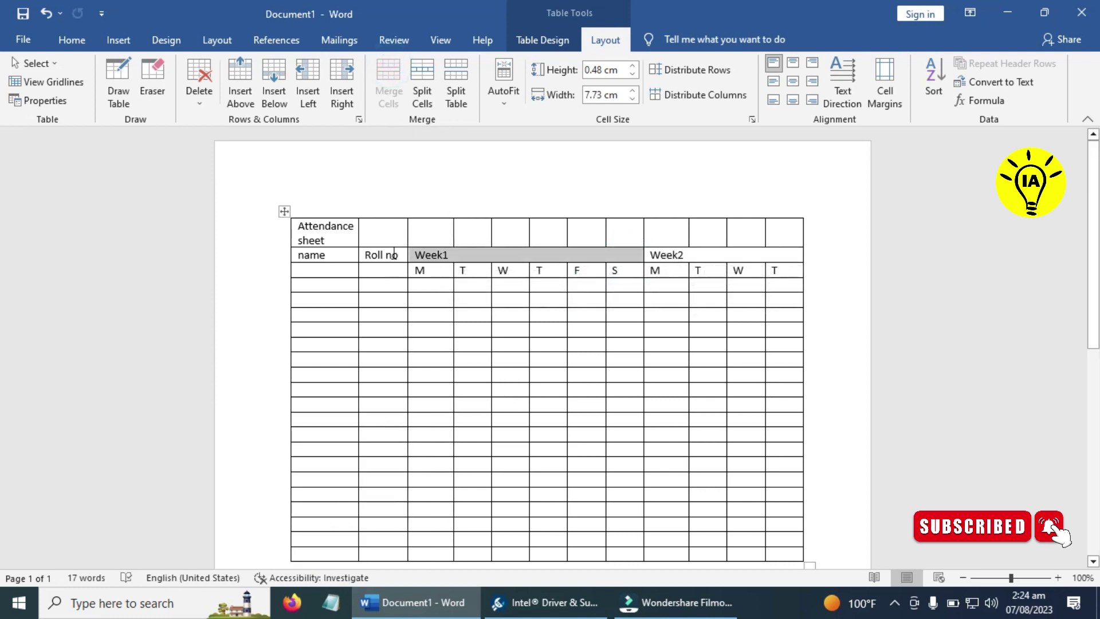
{"action": "mouse_move", "coordinate": [783, 230]}
{"action": "left_mouse_down"}
{"action": "mouse_move", "coordinate": [603, 212]}
{"action": "mouse_move", "coordinate": [330, 226]}
{"action": "left_mouse_up"}
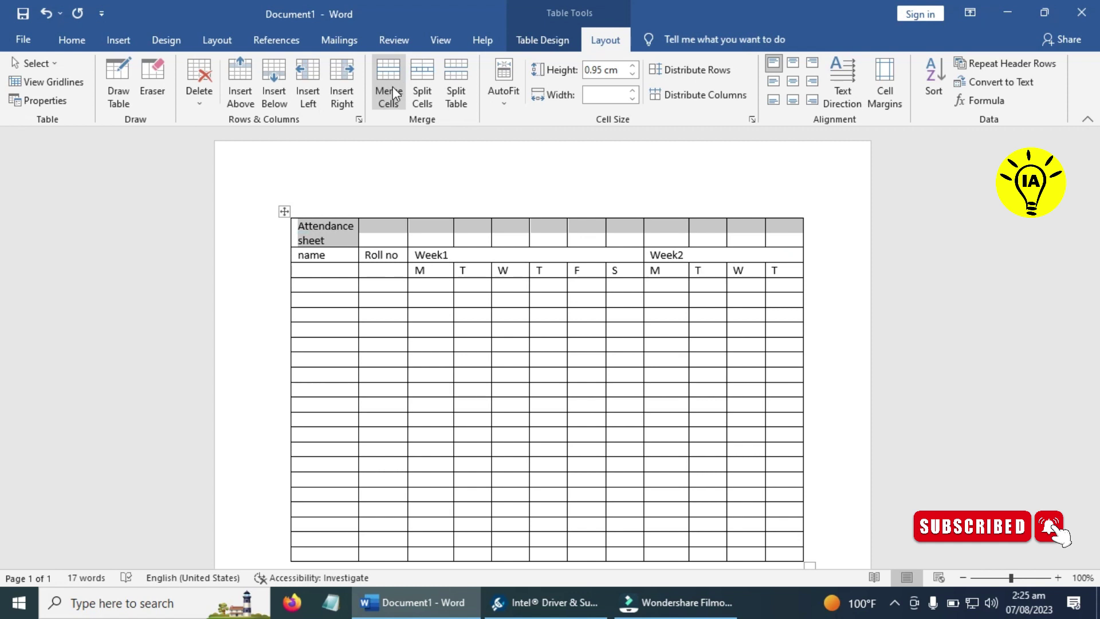
{"action": "left_click", "coordinate": [391, 88]}
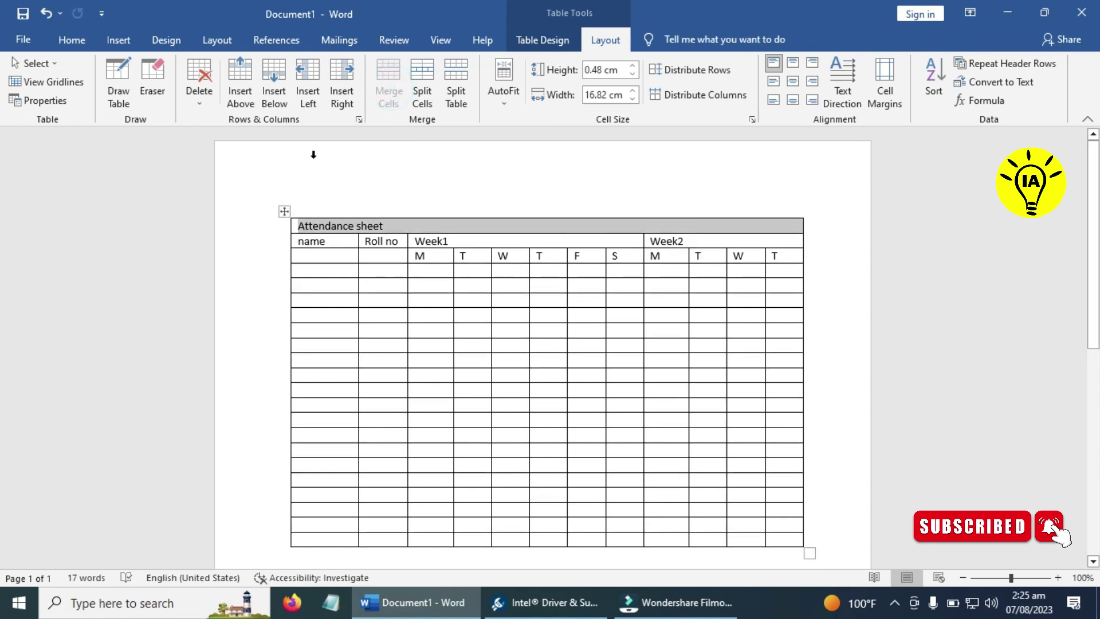
Centre the Attendance sheet title, apply Arial Black, and grow it to 22 point.
{"action": "left_click", "coordinate": [72, 39]}
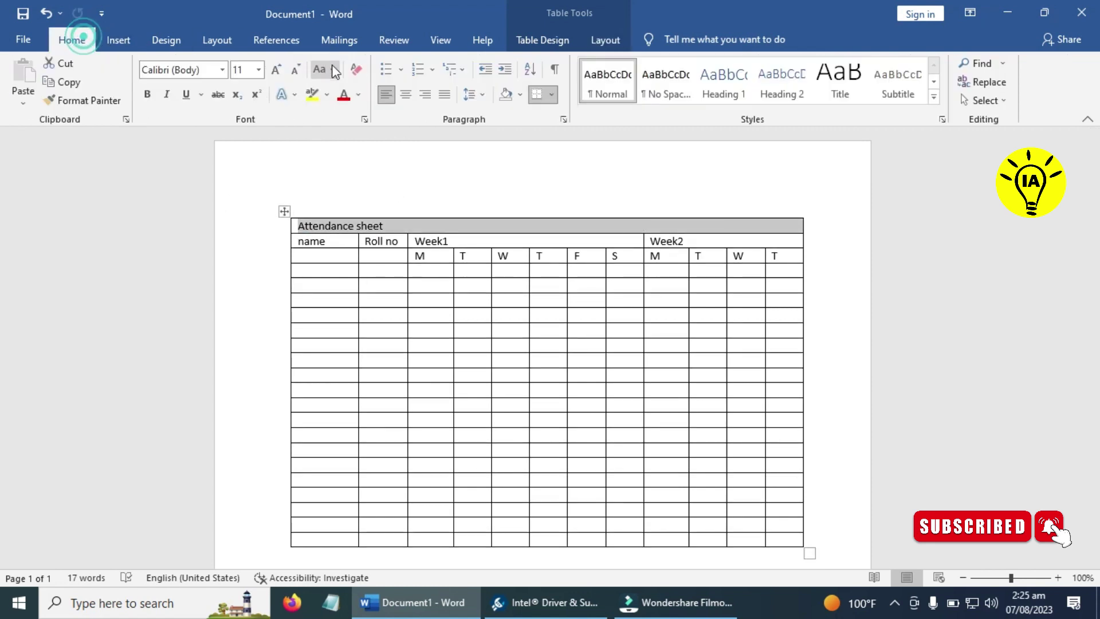
{"action": "left_click", "coordinate": [407, 96]}
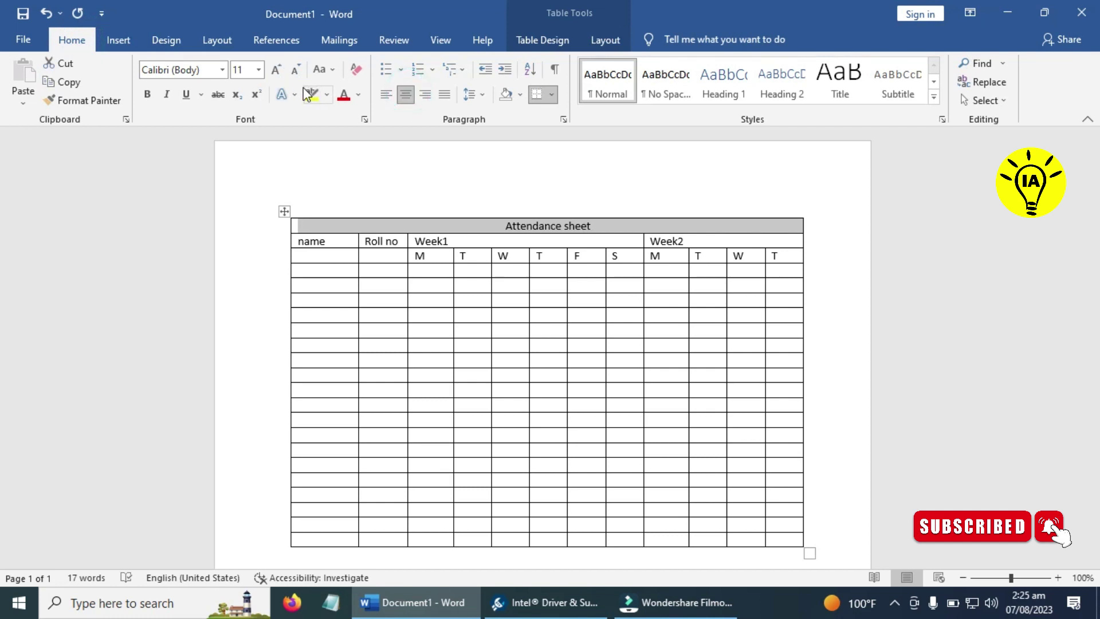
{"action": "left_click", "coordinate": [221, 70]}
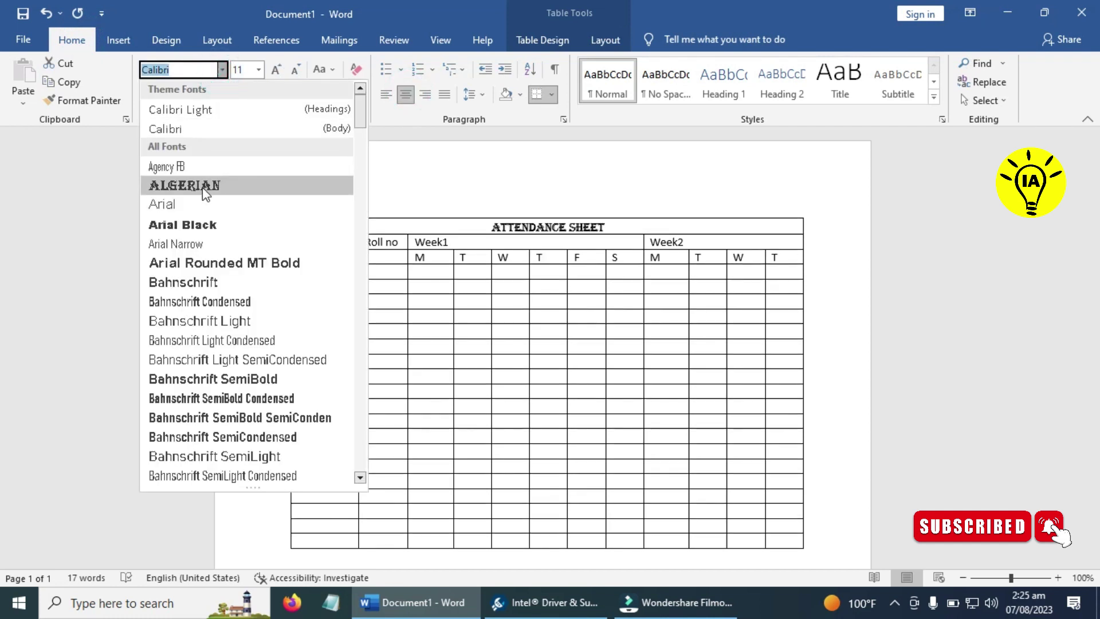
{"action": "left_click", "coordinate": [200, 225]}
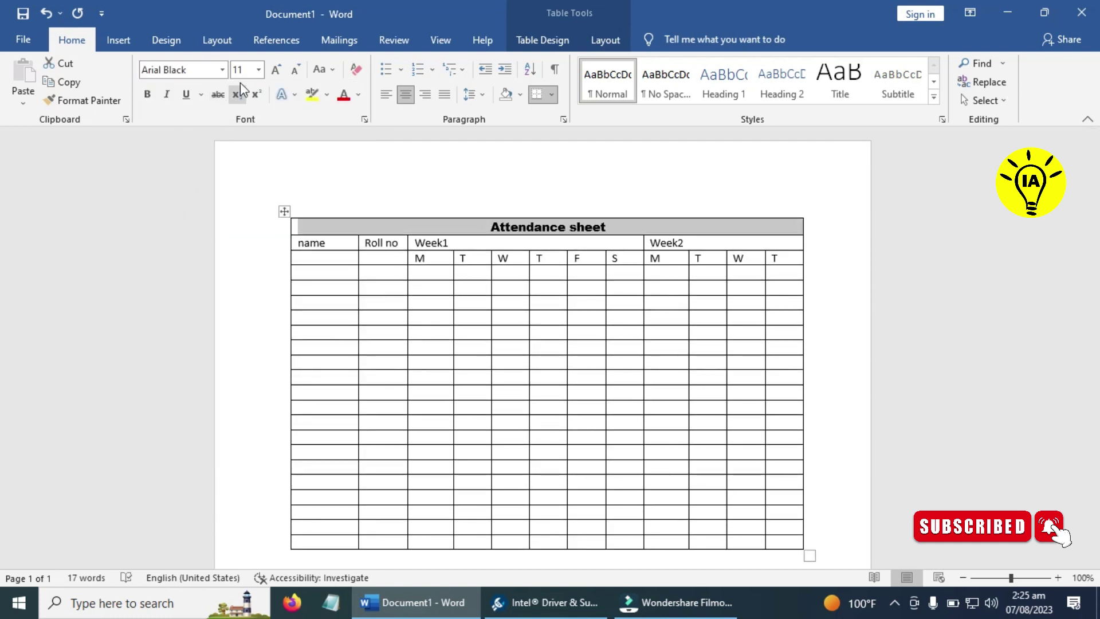
{"action": "left_click", "coordinate": [275, 70]}
{"action": "left_click", "coordinate": [275, 70]}
{"action": "left_click", "coordinate": [275, 70]}
{"action": "left_click", "coordinate": [274, 70]}
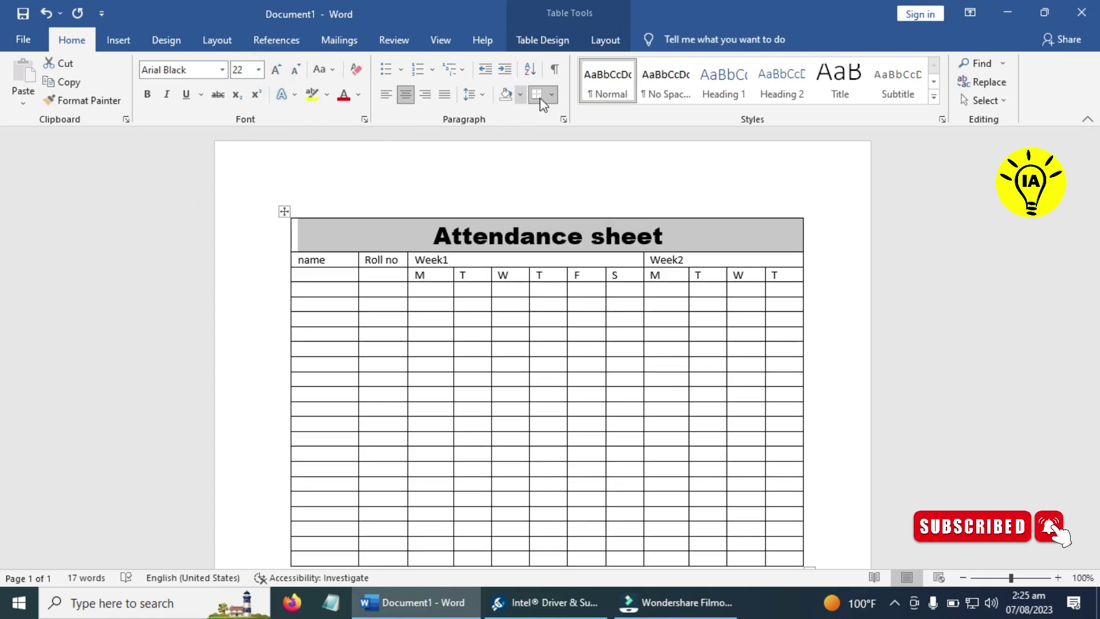
{"action": "left_click", "coordinate": [509, 94]}
Fill the title row with gold shading and start retyping the name heading as 'Name'.
{"action": "left_click", "coordinate": [519, 95]}
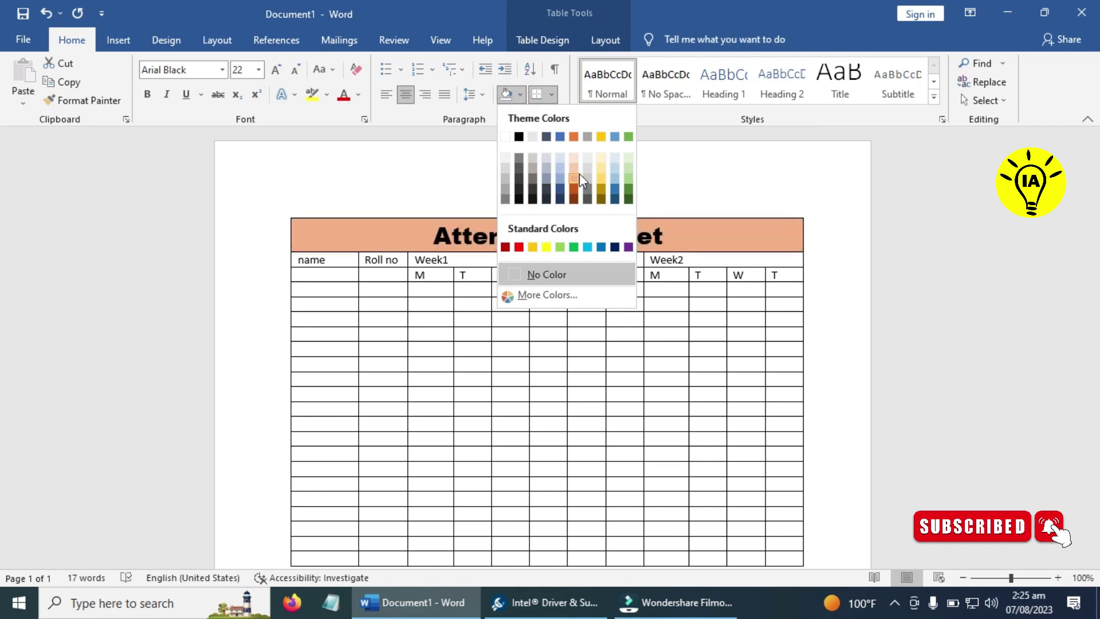
{"action": "left_click", "coordinate": [601, 184]}
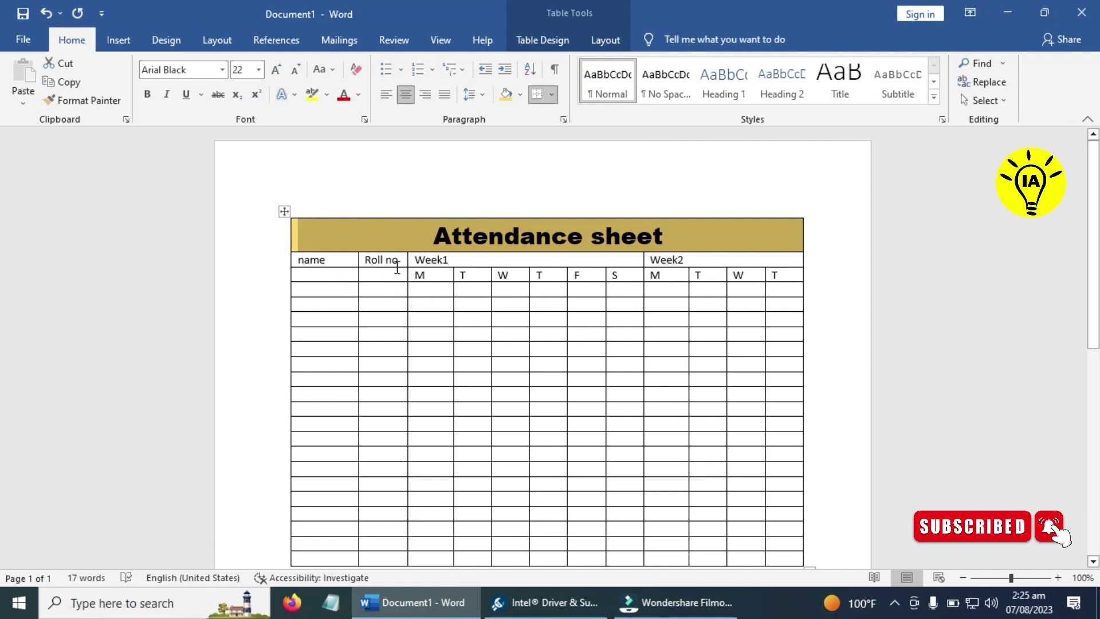
{"action": "left_click", "coordinate": [335, 259]}
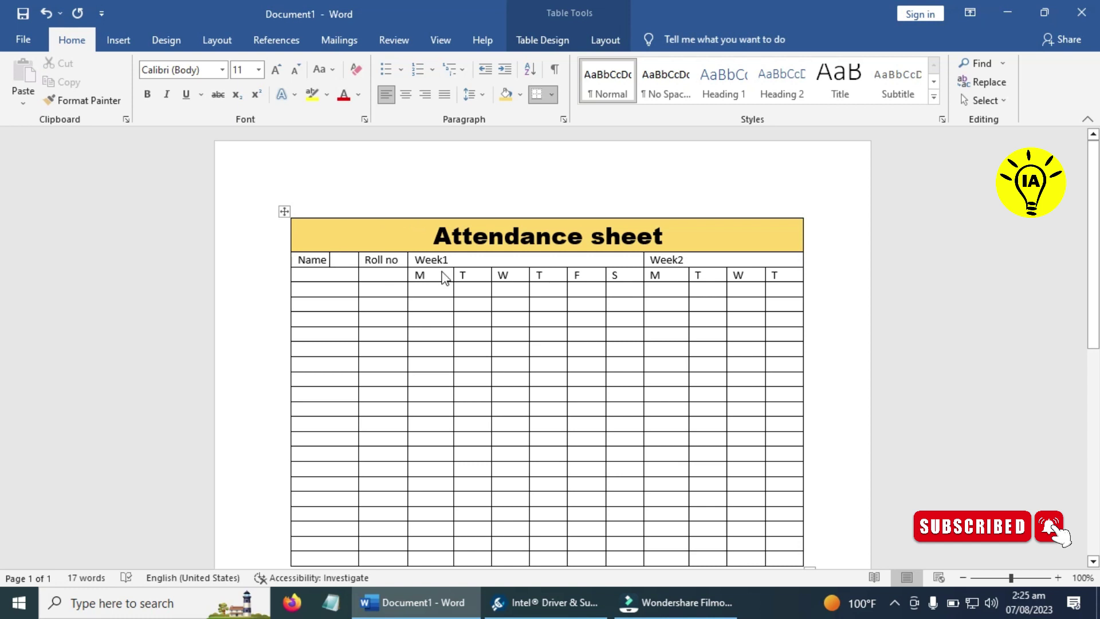
Set the Name, Roll no, Week1 and Week2 row to 12-point bold italic, then bold the day-letter row.
{"action": "left_click_drag", "start_coordinate": [757, 261], "coordinate": [330, 262]}
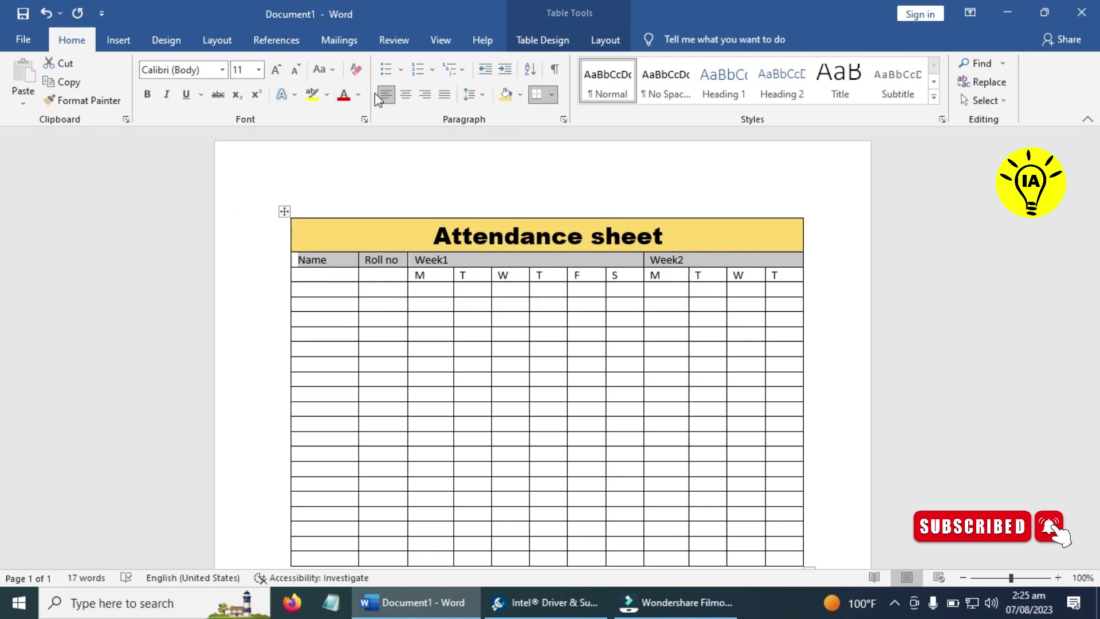
{"action": "left_click", "coordinate": [276, 69]}
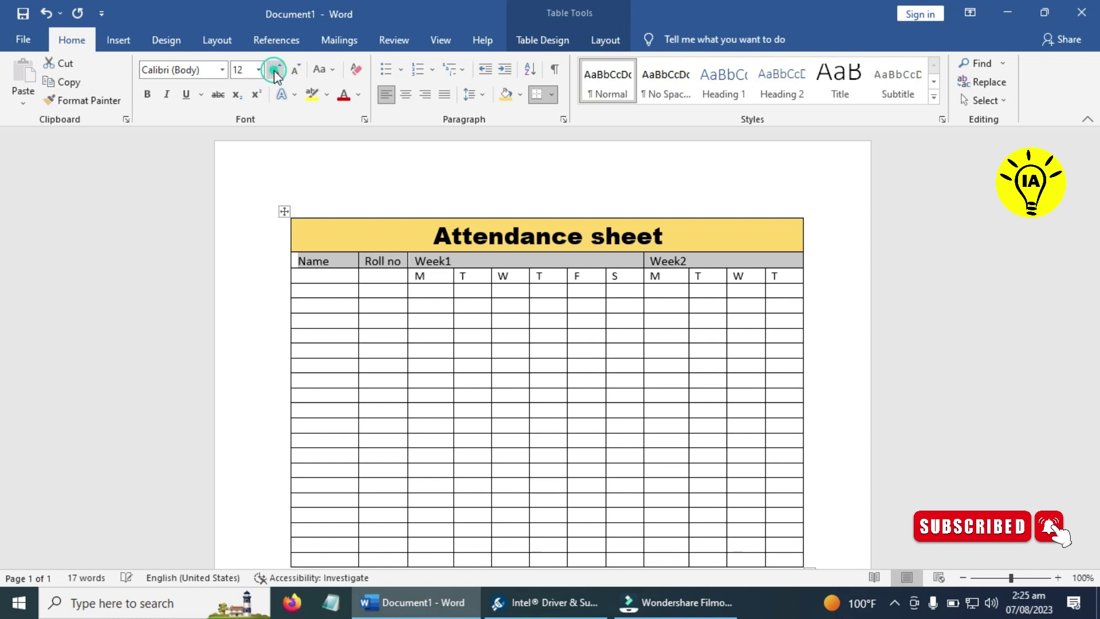
{"action": "left_click", "coordinate": [149, 95]}
{"action": "left_click", "coordinate": [166, 94]}
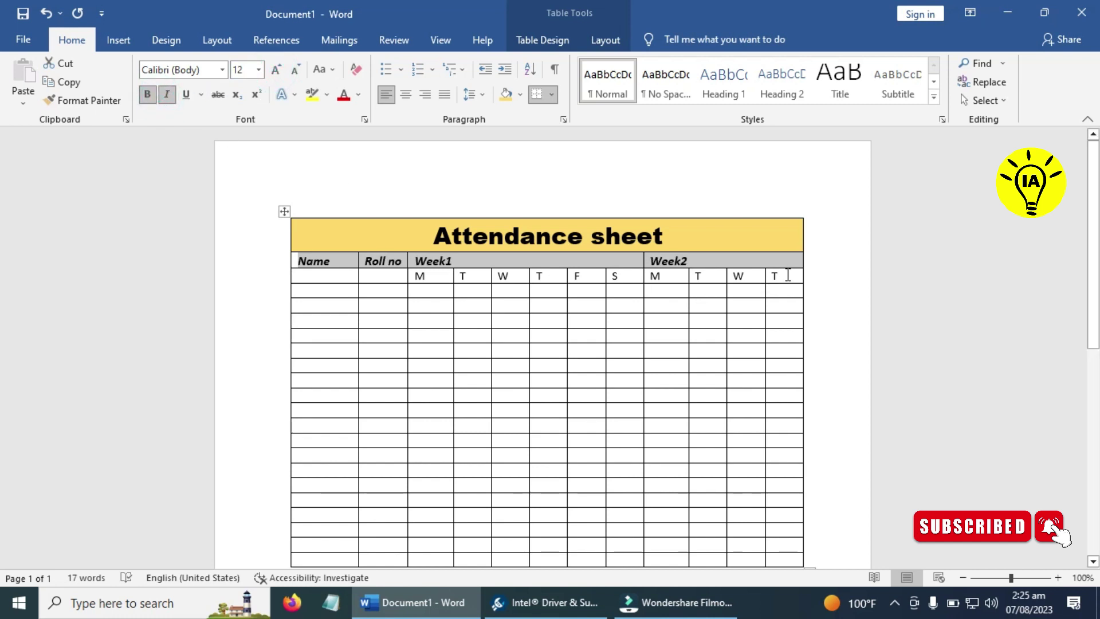
{"action": "left_click_drag", "start_coordinate": [788, 276], "coordinate": [399, 275]}
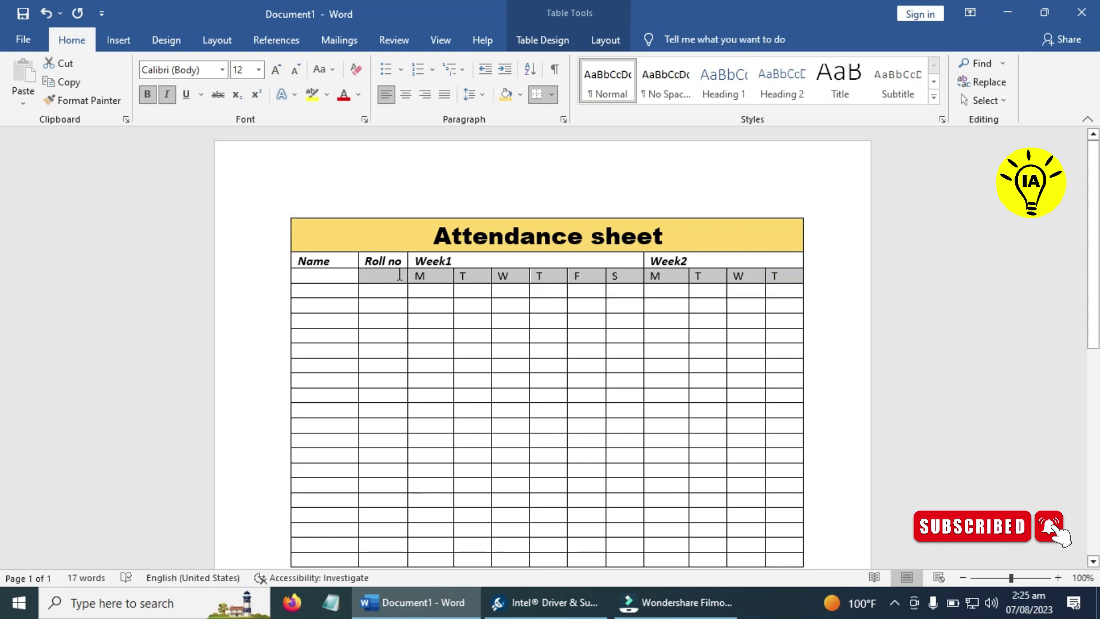
{"action": "left_click", "coordinate": [148, 95]}
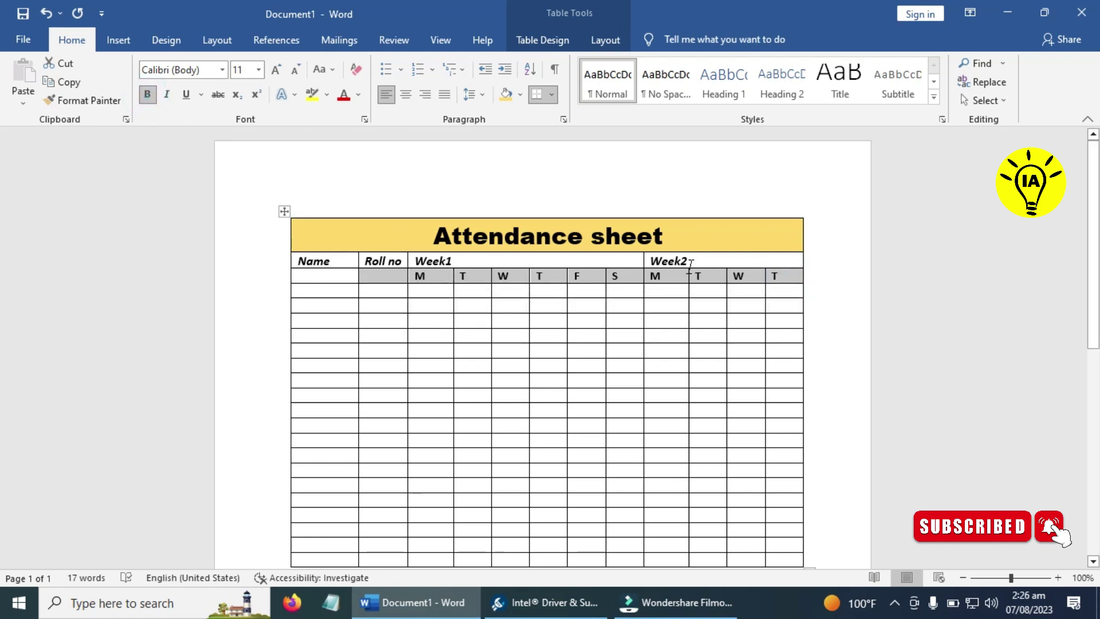
{"action": "left_click", "coordinate": [886, 258]}
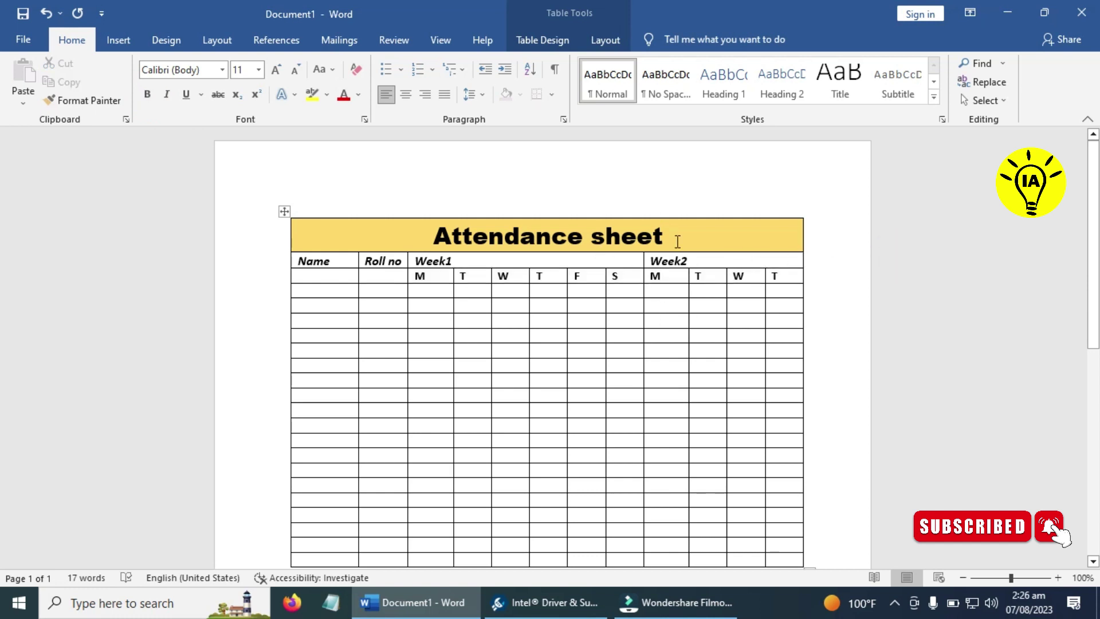
{"action": "scroll", "coordinate": [665, 258], "scroll_direction": "down", "scroll_amount": 1}
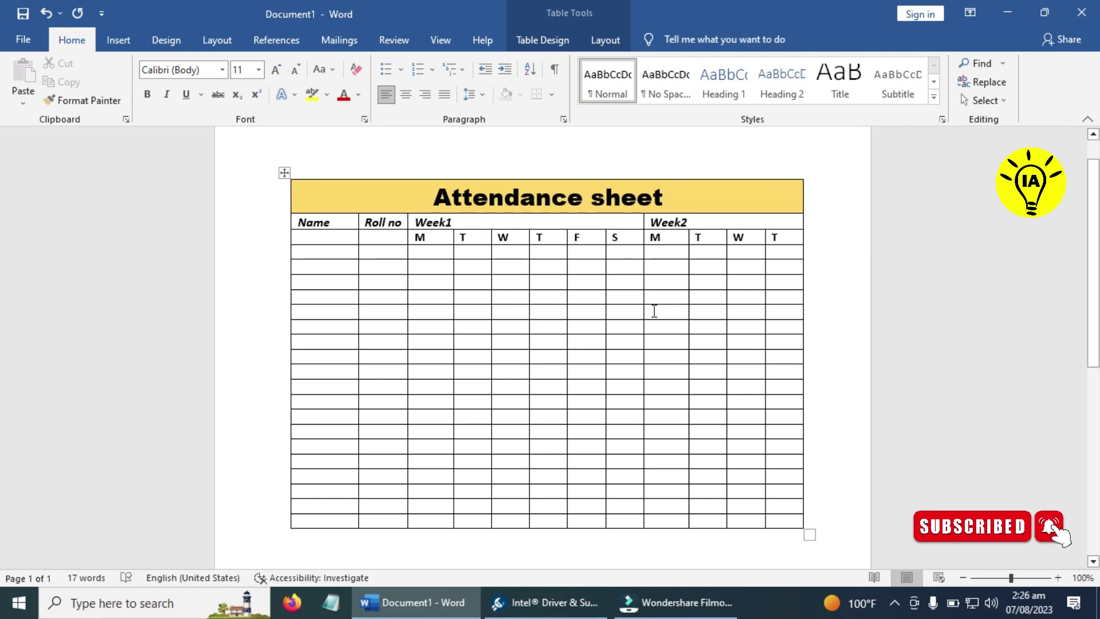
{"action": "scroll", "coordinate": [653, 310], "scroll_direction": "up", "scroll_amount": 1}
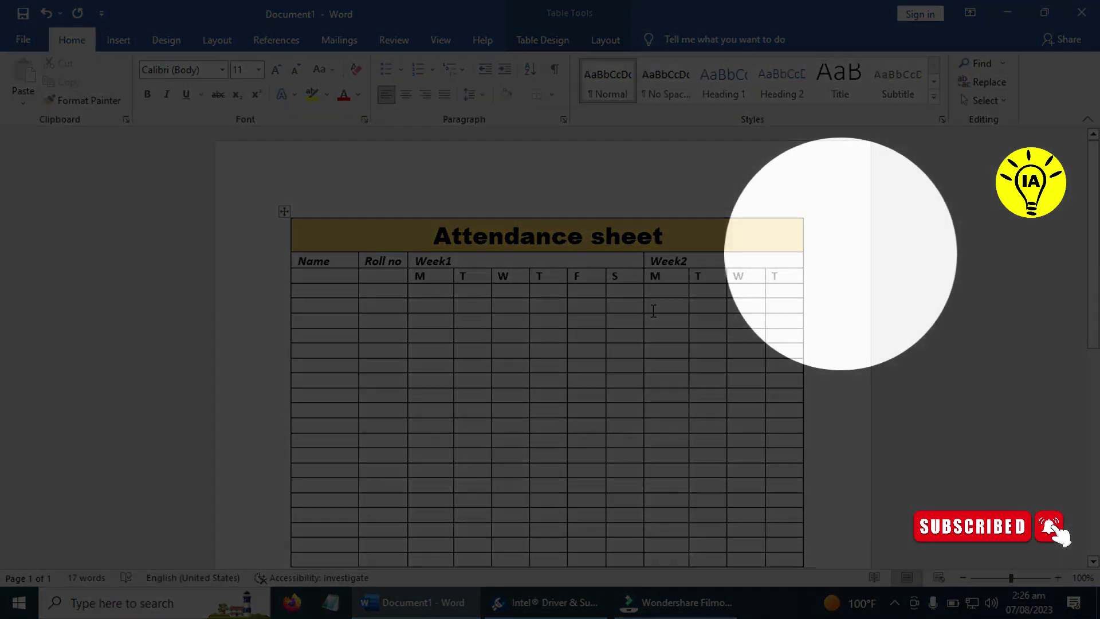